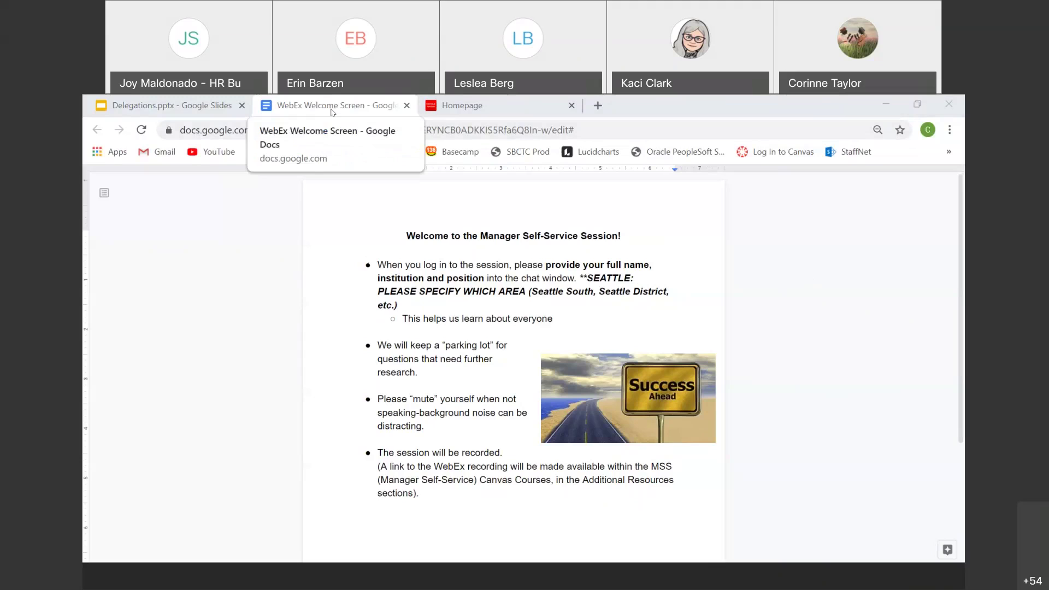
Step: Switch from the Google Doc notes to the ctcLink Manager Self Service homepage
click(454, 105)
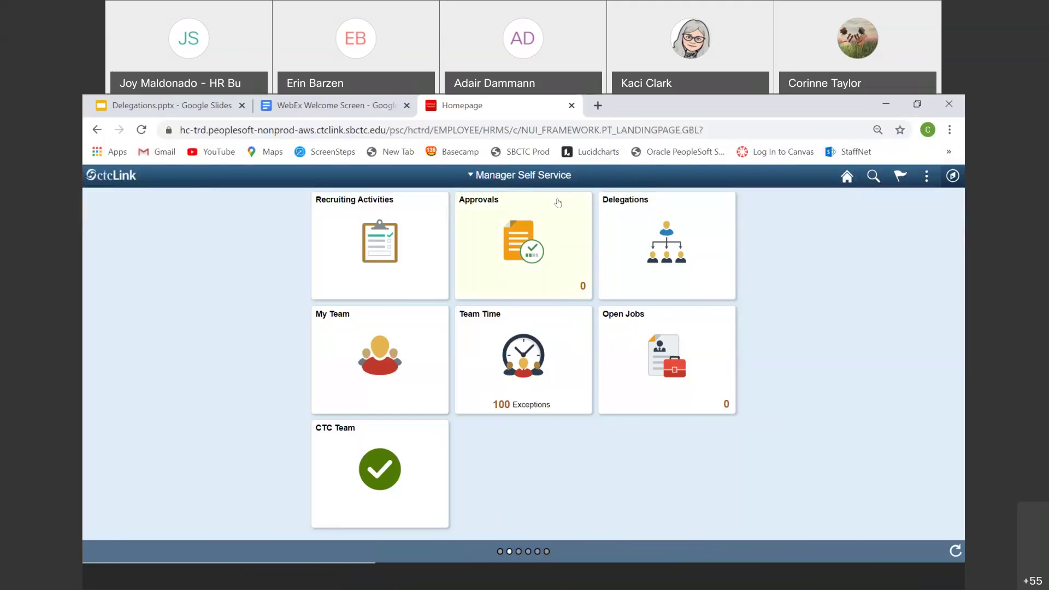
Step: Open the Delegations tile on the Manager Self Service homepage
click(624, 238)
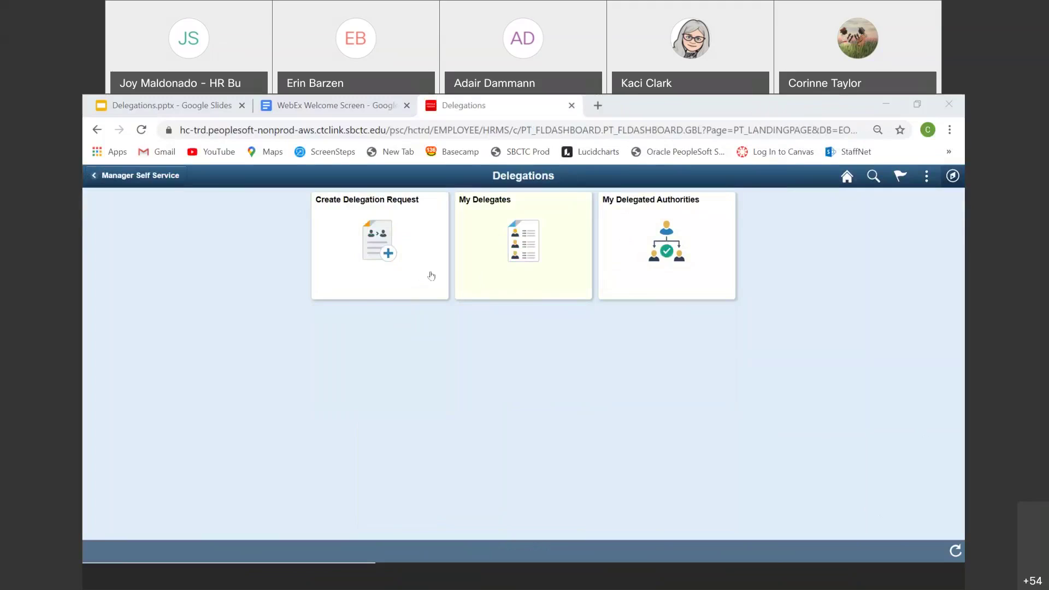
Step: Start a Create Delegation Request, reaching Step 1 Delegation Dates
click(414, 281)
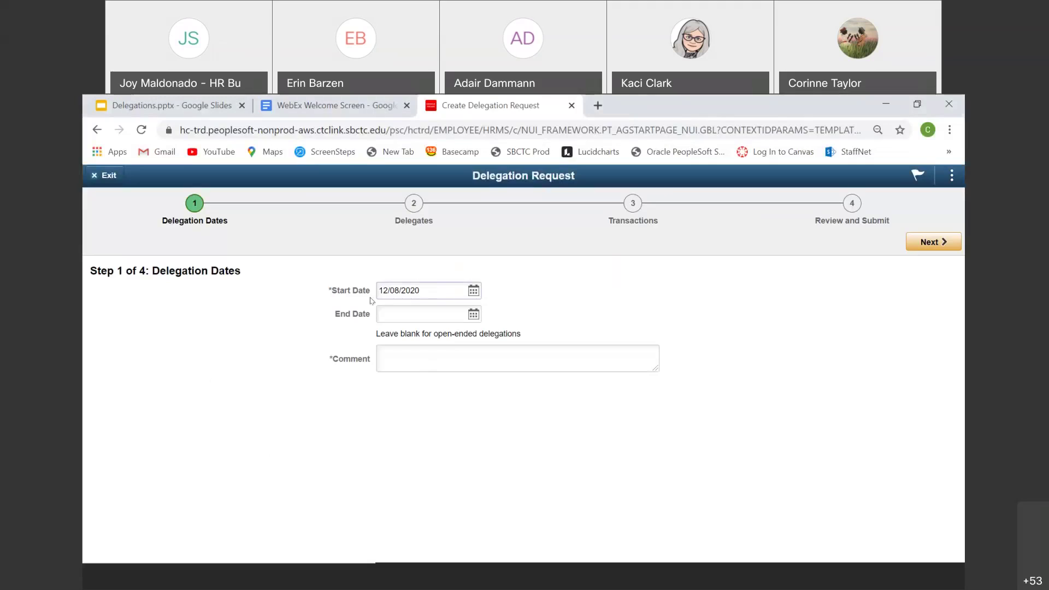
Step: Select the Start Date value and bring up its December 2020 calendar picker
triple_click(465, 295)
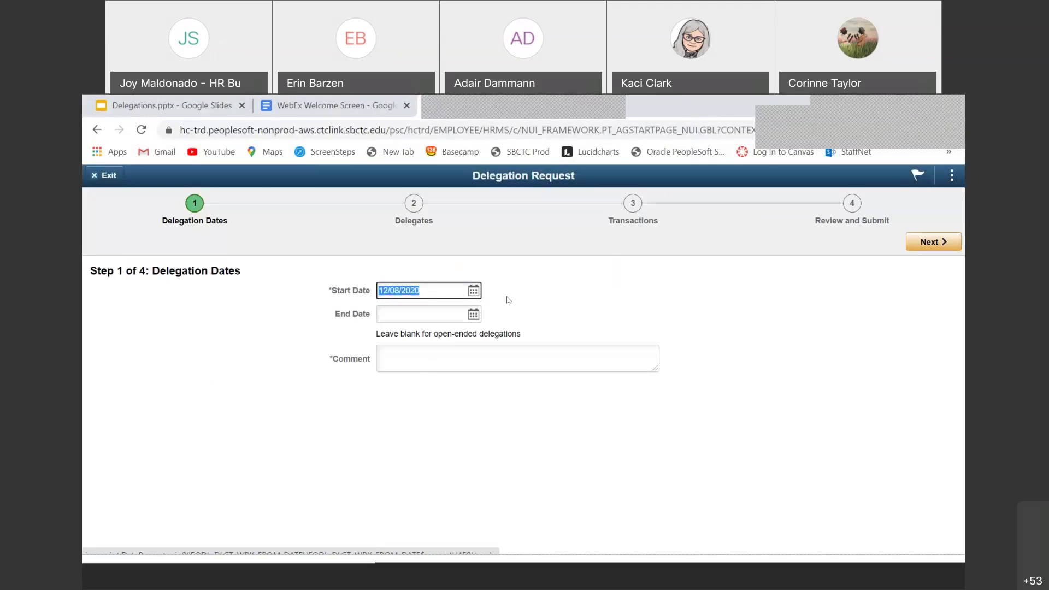
click(400, 314)
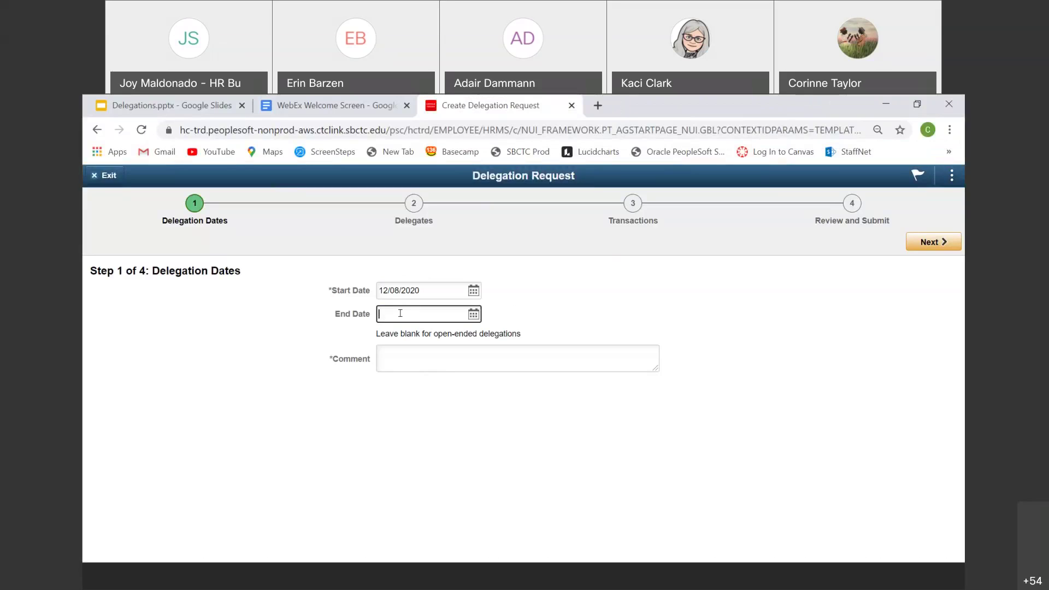
click(472, 292)
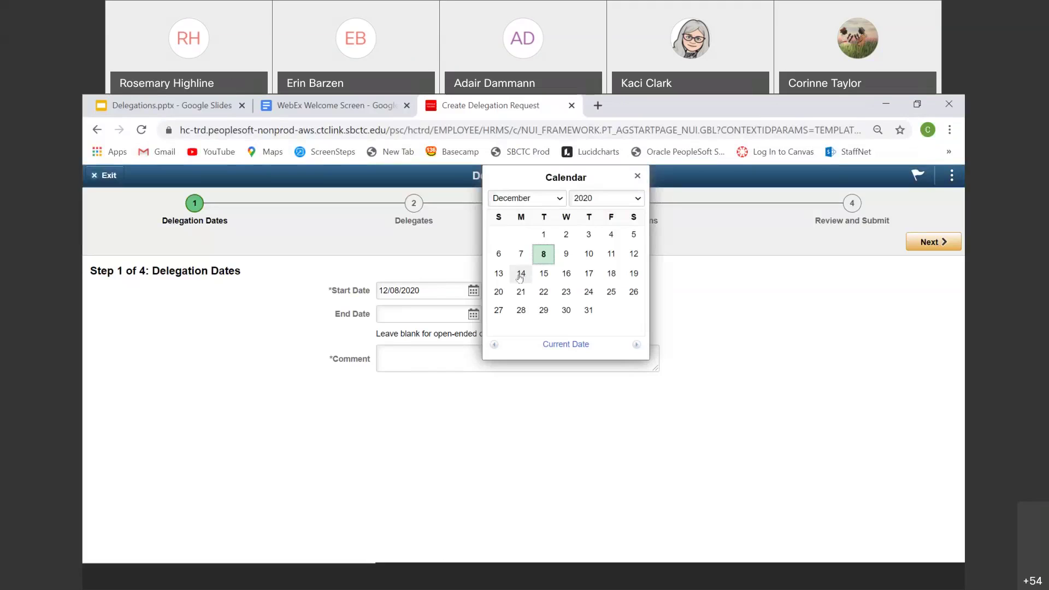
Step: Set dates 12/14/2020 to 12/31/2020 with comment 'Notes' and continue to Delegates
click(520, 275)
click(474, 316)
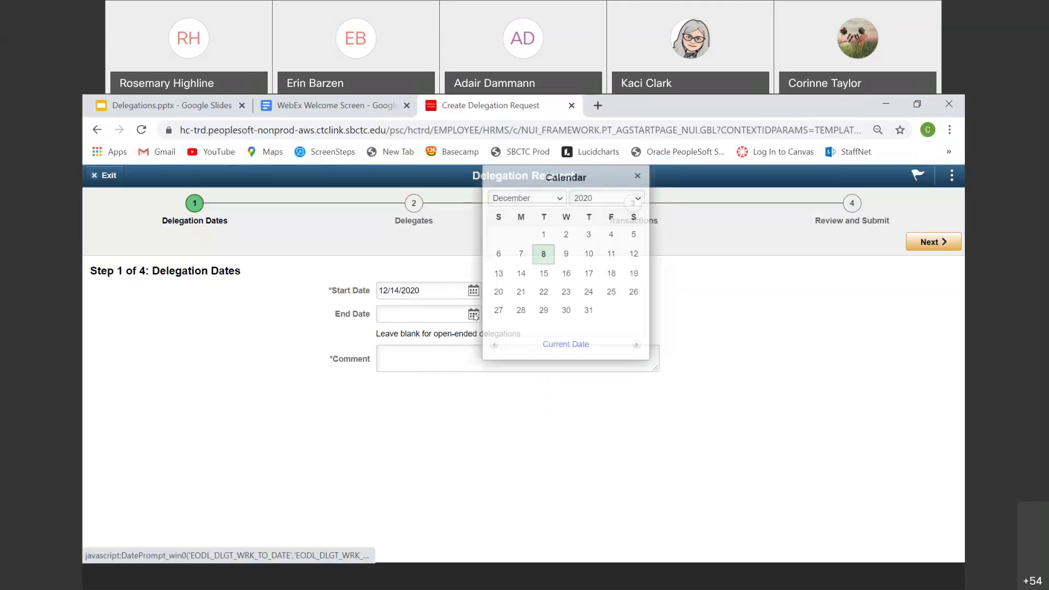
click(587, 310)
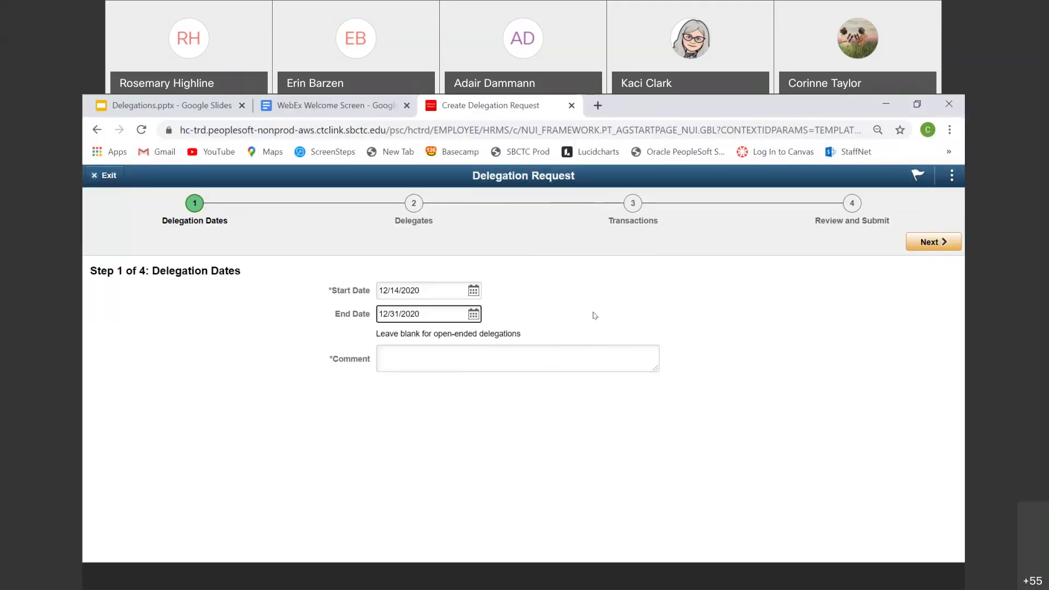
click(395, 350)
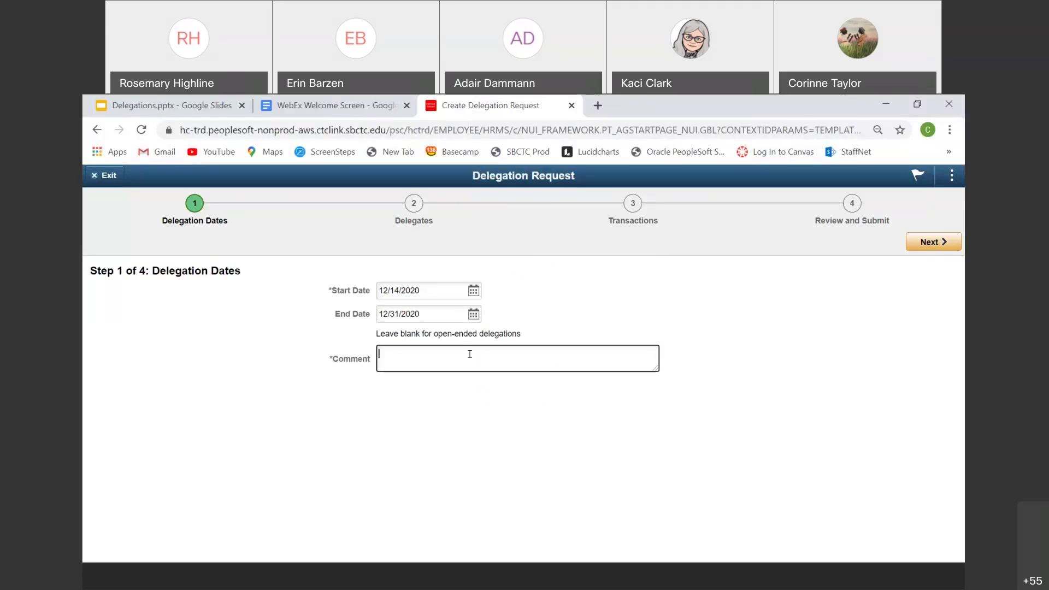
text(Notes)
click(922, 242)
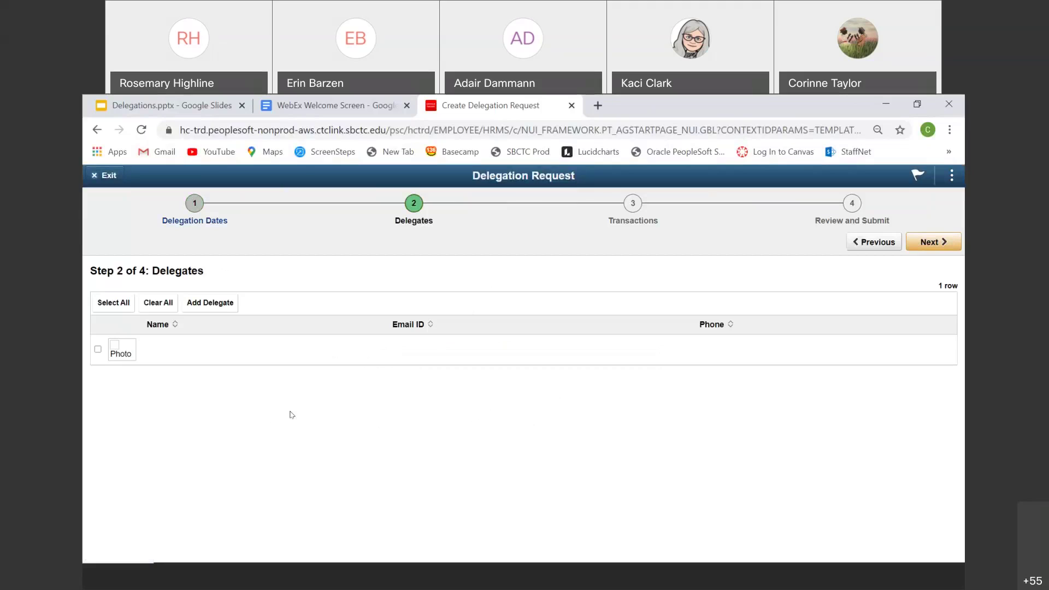
Step: Open Add Delegate, browse the User ID lookup, then cancel it leaving User ID blank
click(201, 304)
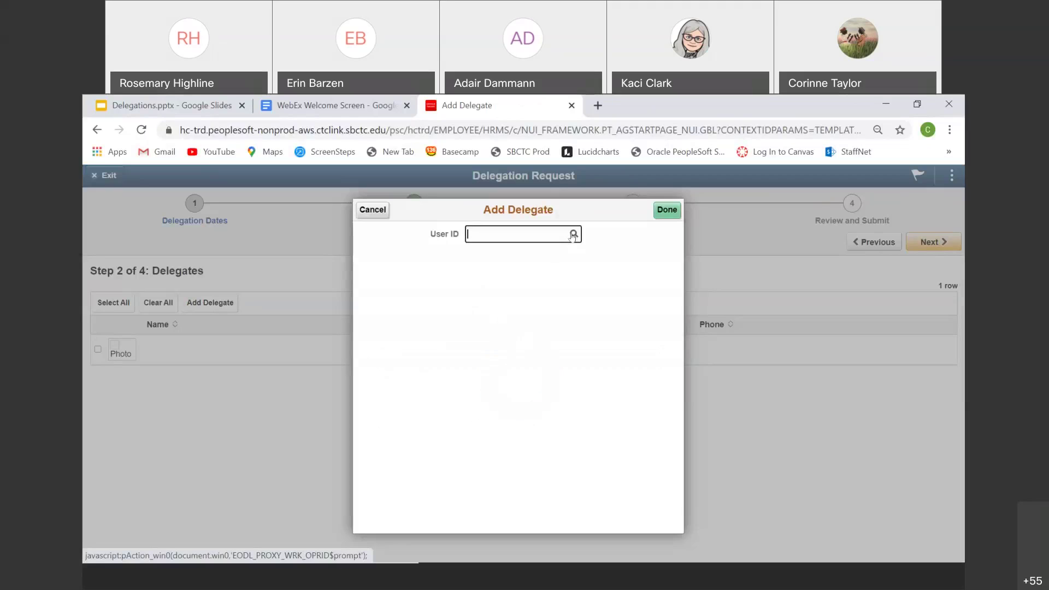
click(573, 234)
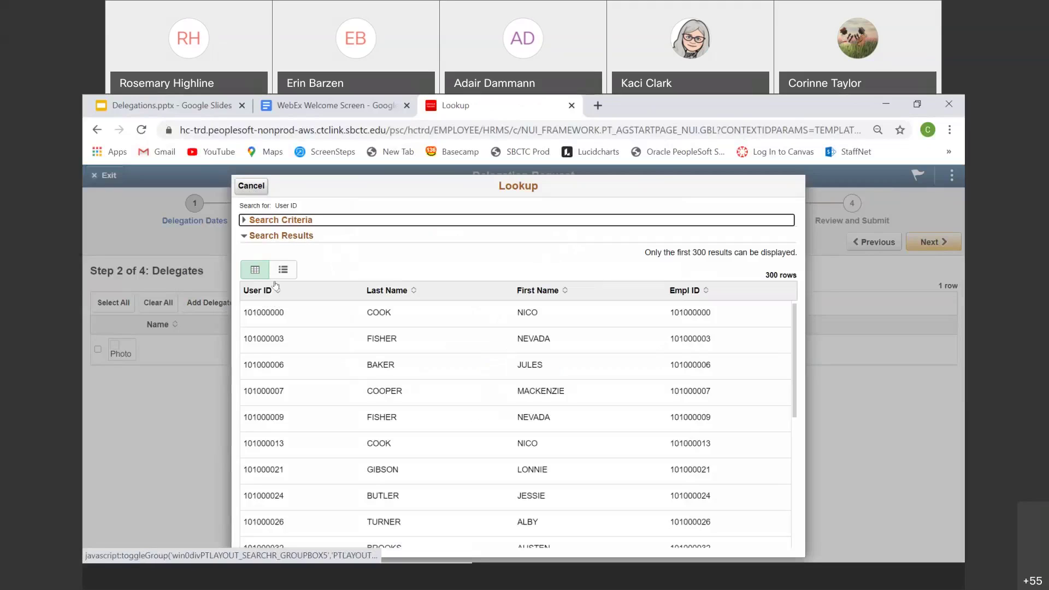
click(251, 185)
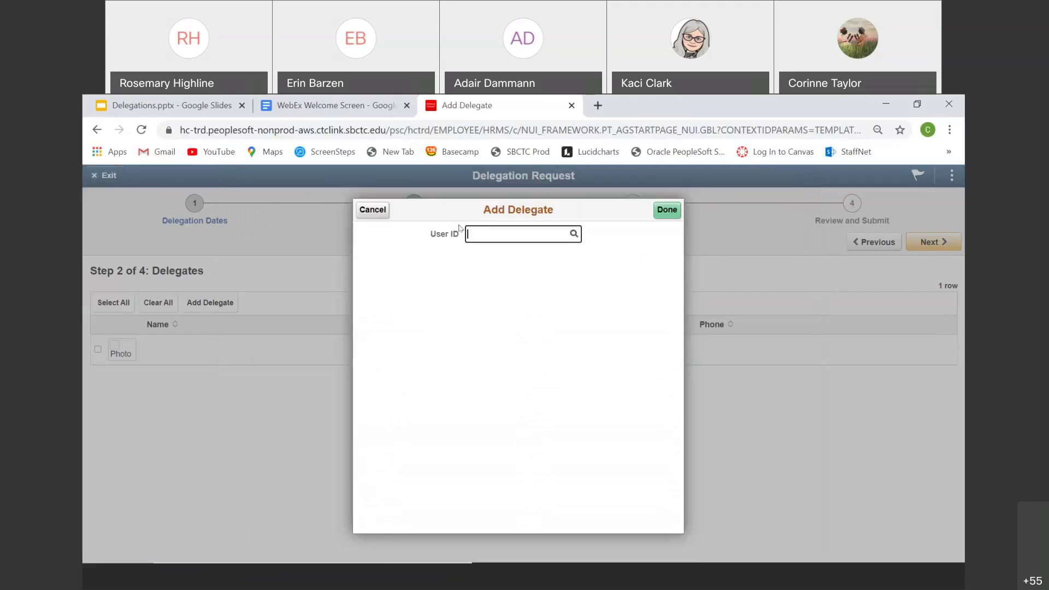
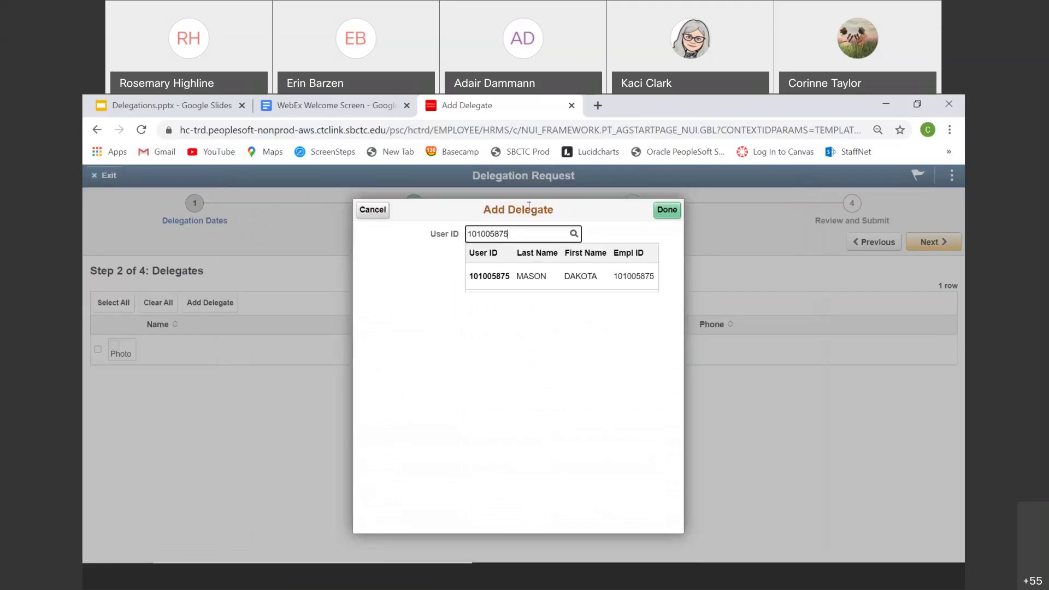
Step: Enter the delegate's employee ID, add the matching employee, and continue to Step 3 Transactions
click(497, 277)
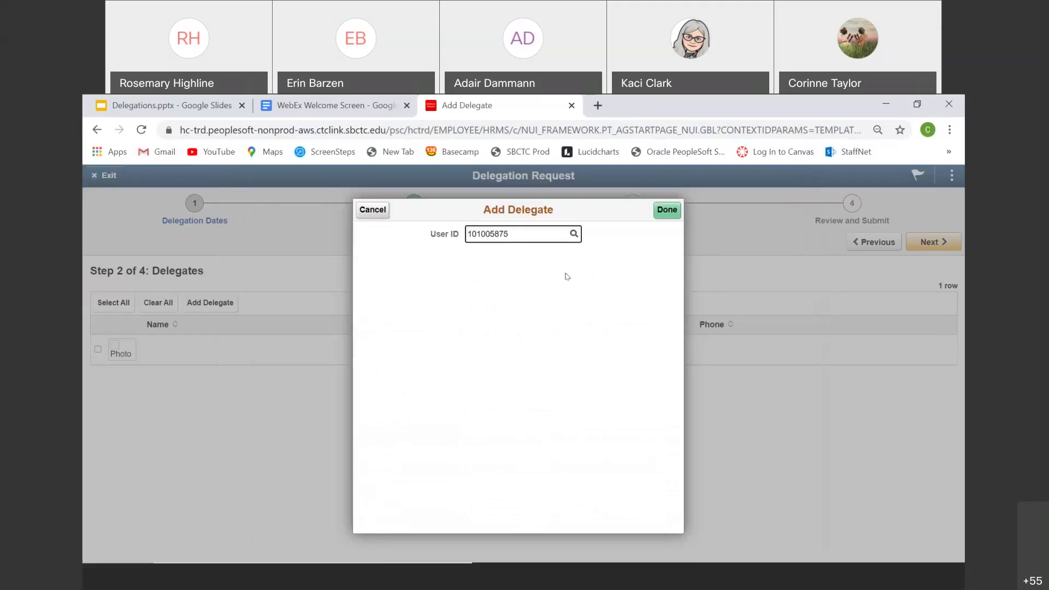
click(667, 211)
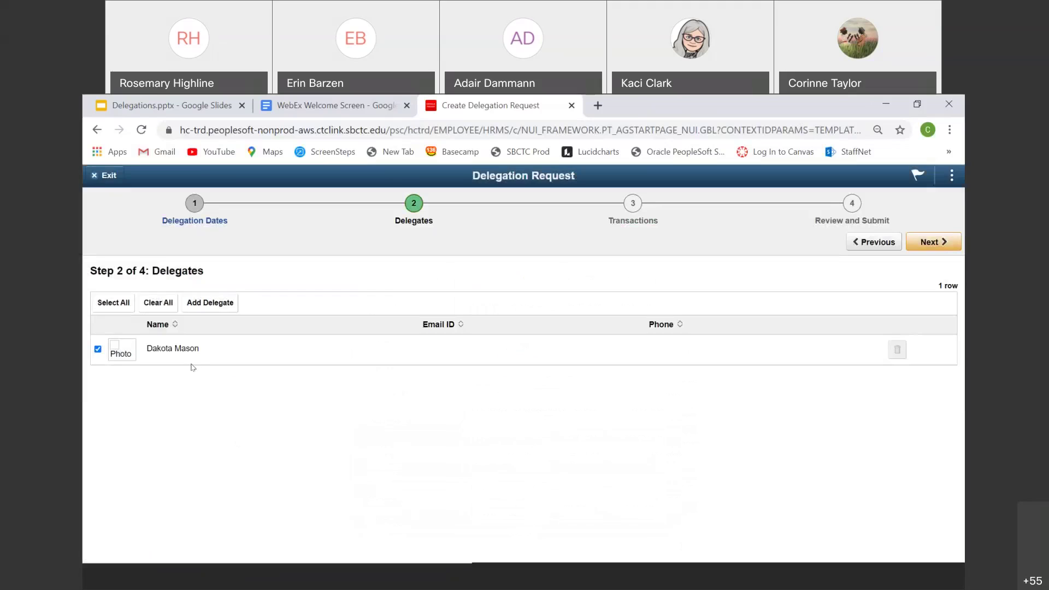
click(921, 244)
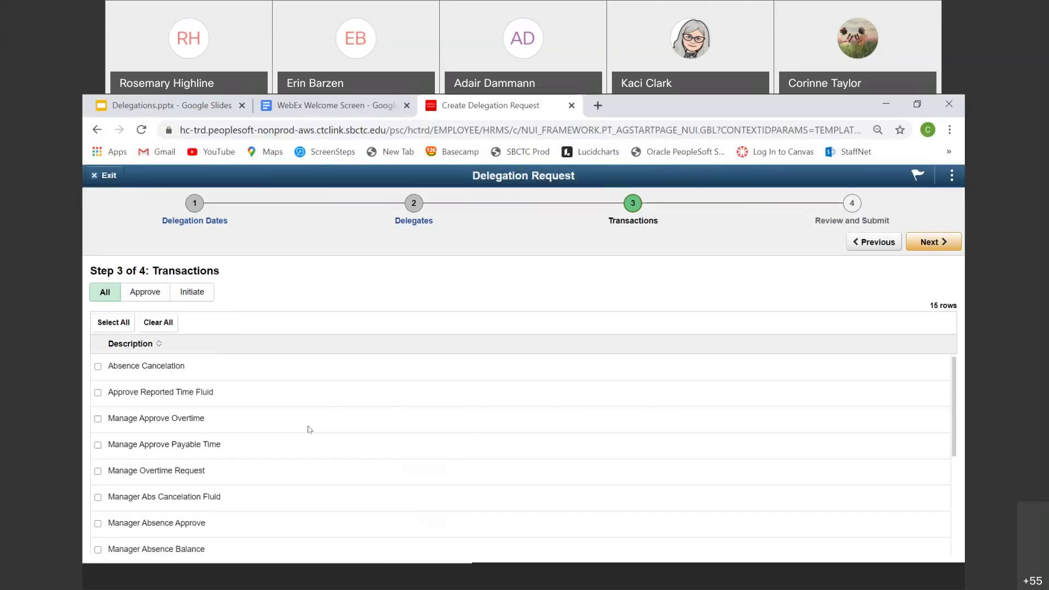
click(112, 323)
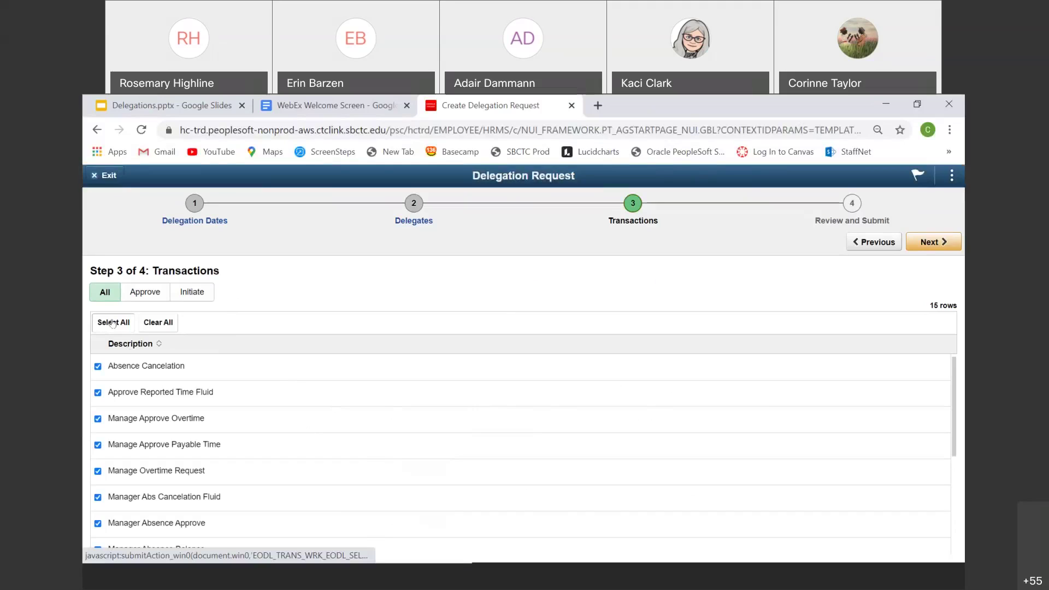
click(164, 323)
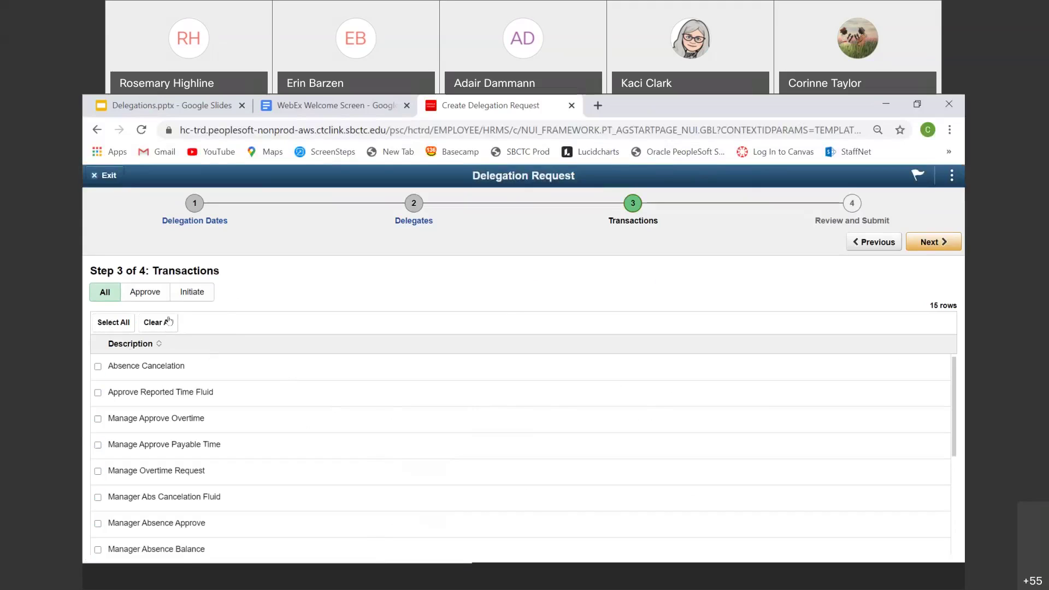
click(144, 294)
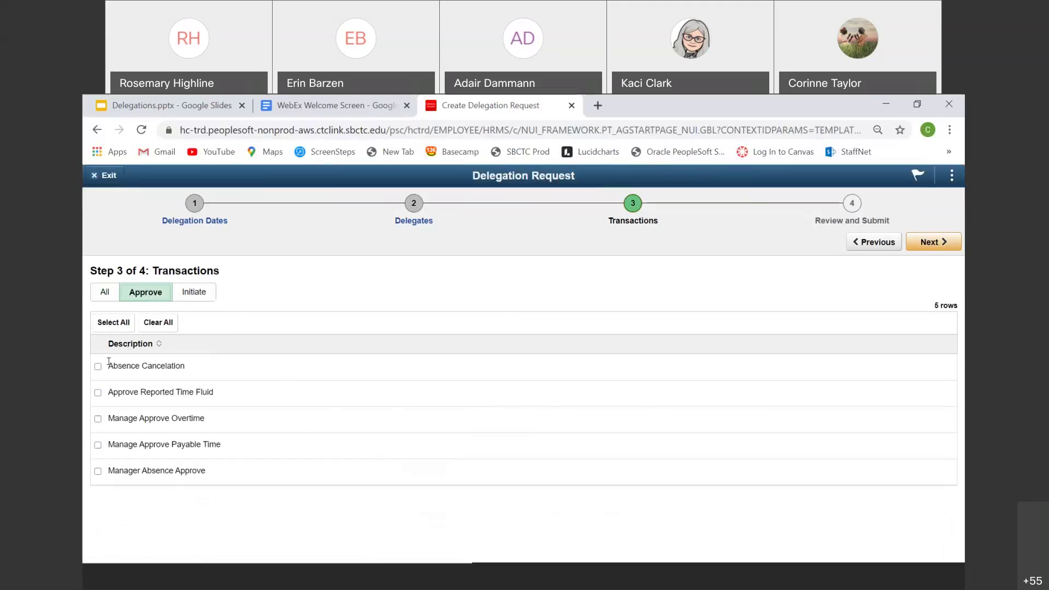
click(185, 296)
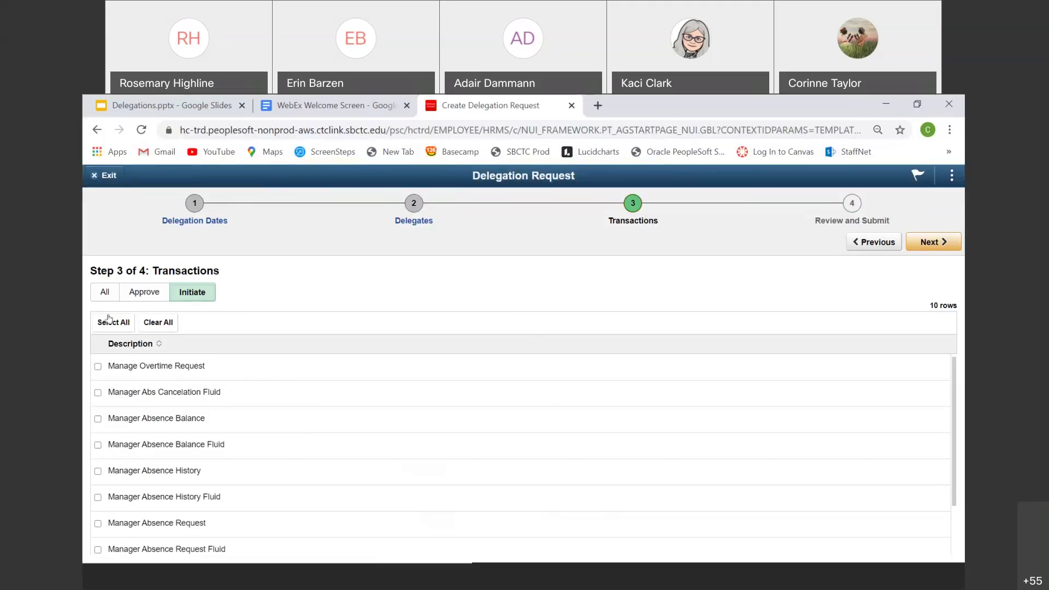
click(104, 292)
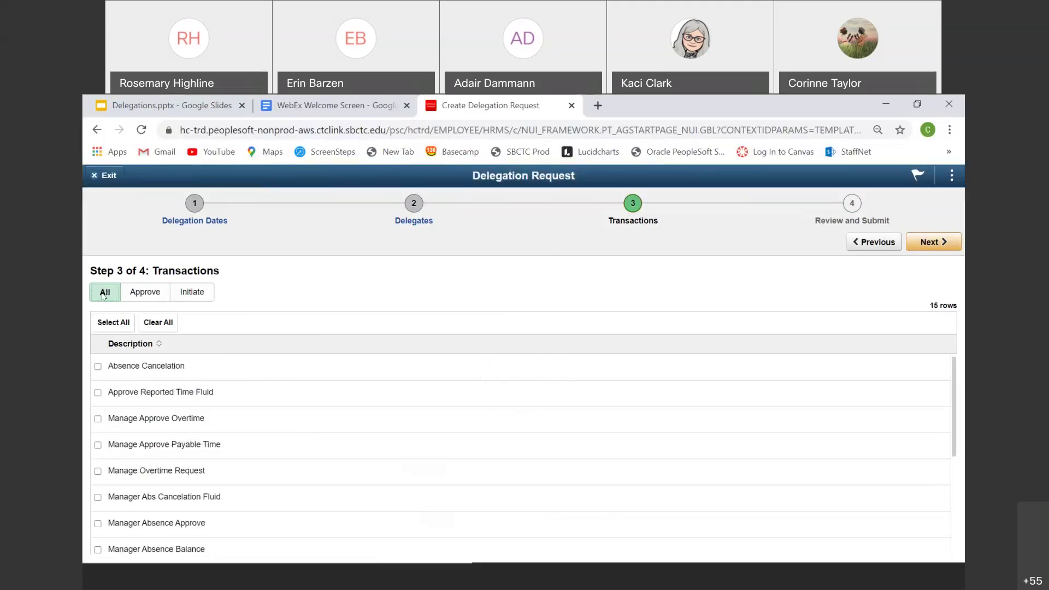
click(135, 294)
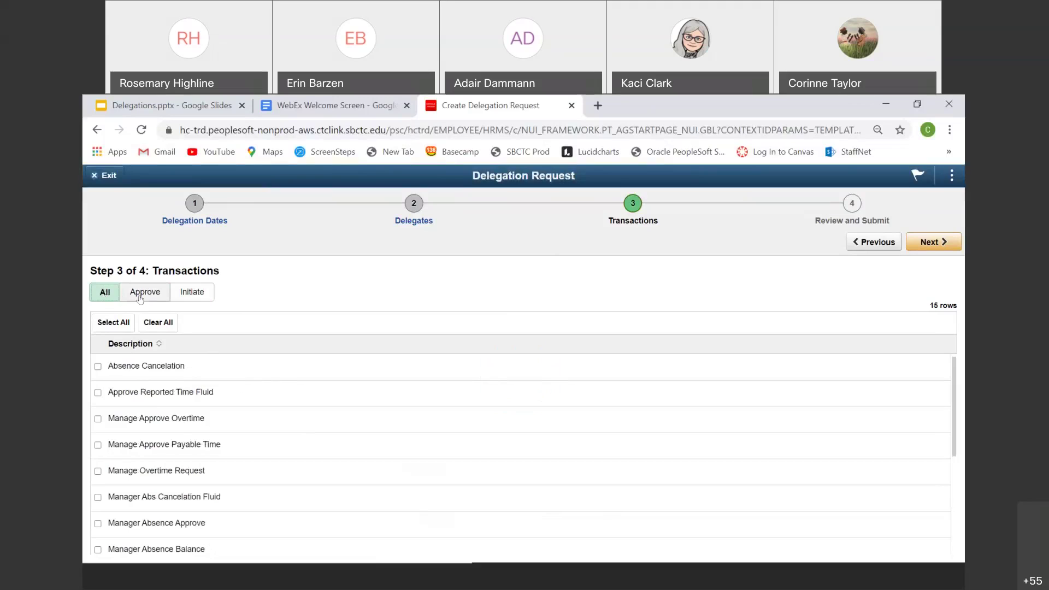
click(190, 296)
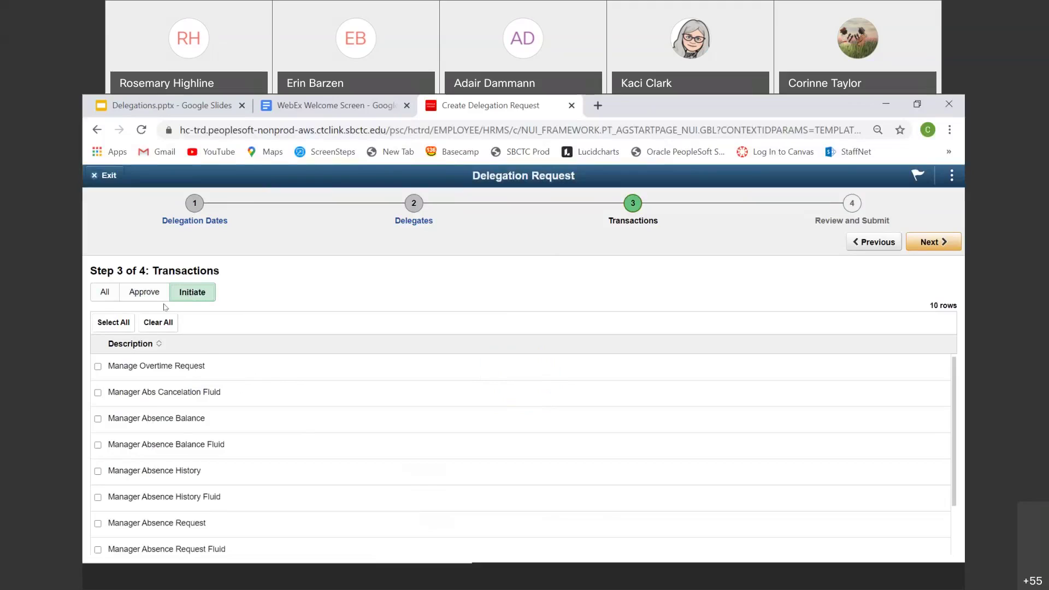
click(102, 294)
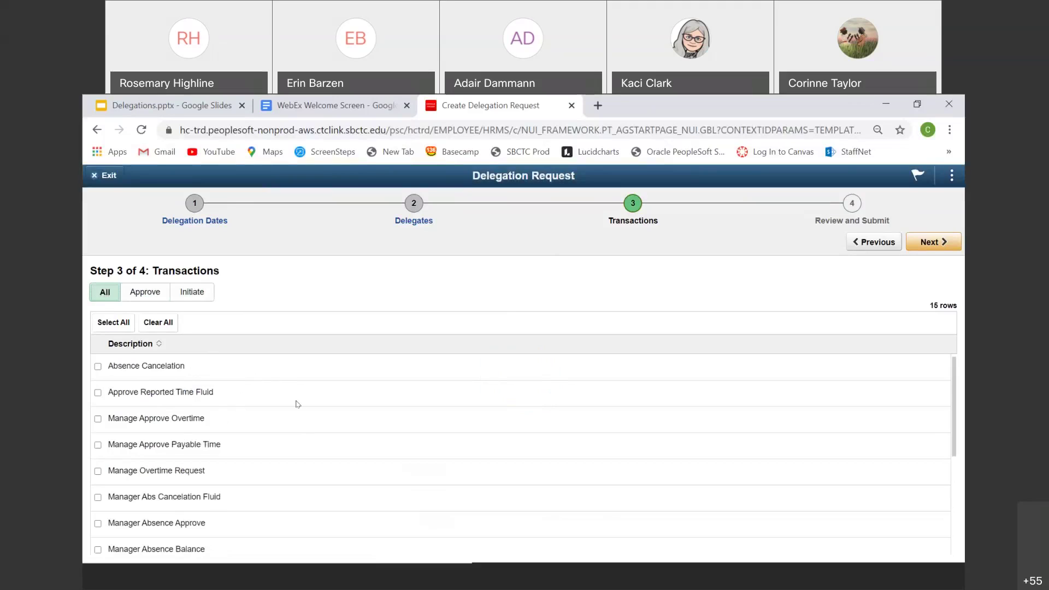
scroll(290, 396, down, 3)
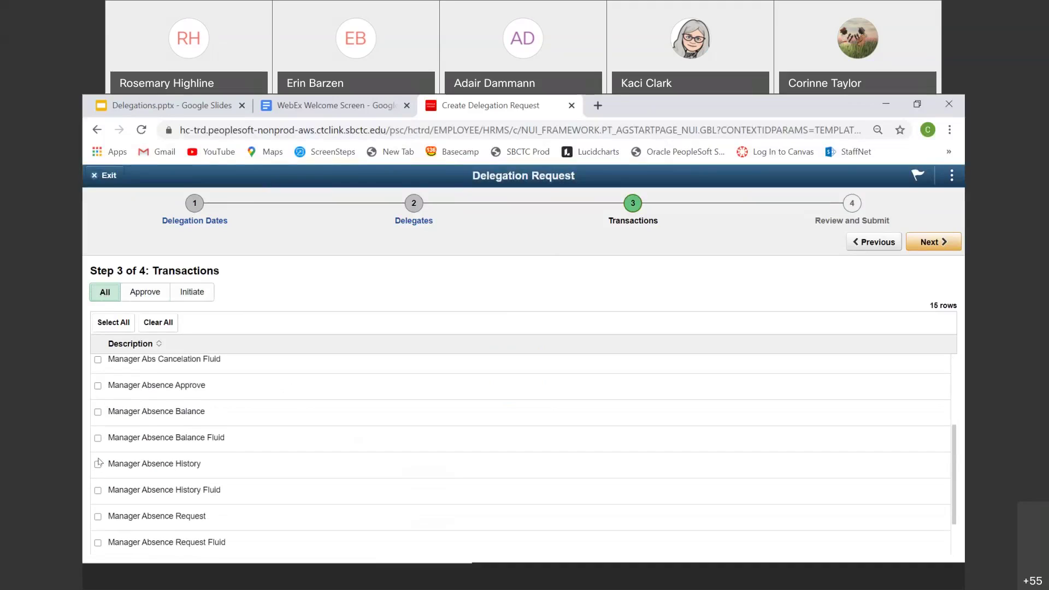
scroll(100, 461, up, 3)
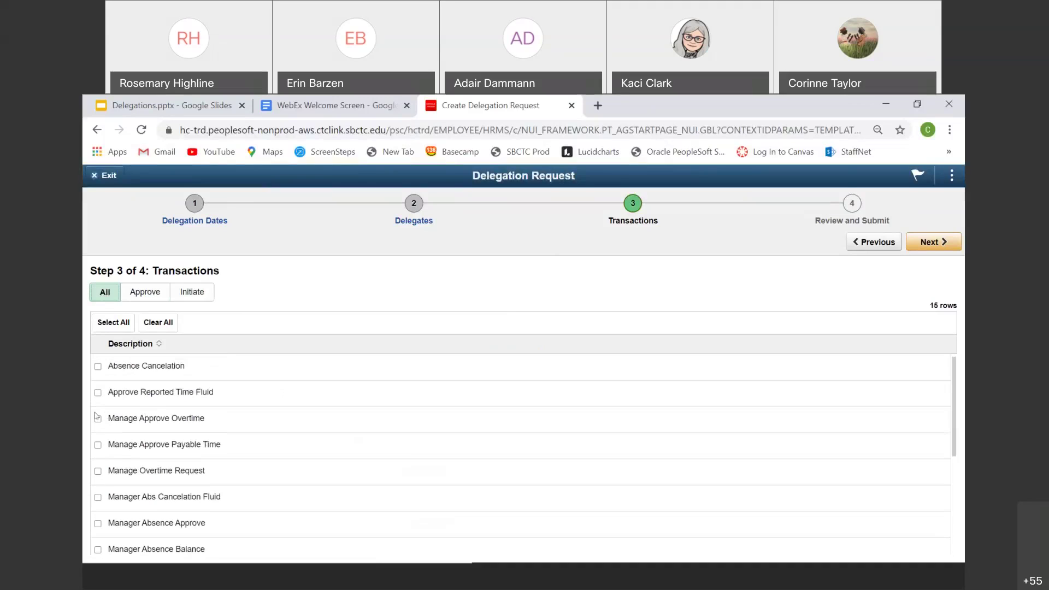
Step: Select all 15 transactions, including Absence Cancelation and Manage Approve Overtime, then go to Review and Submit
click(98, 367)
click(98, 419)
click(109, 325)
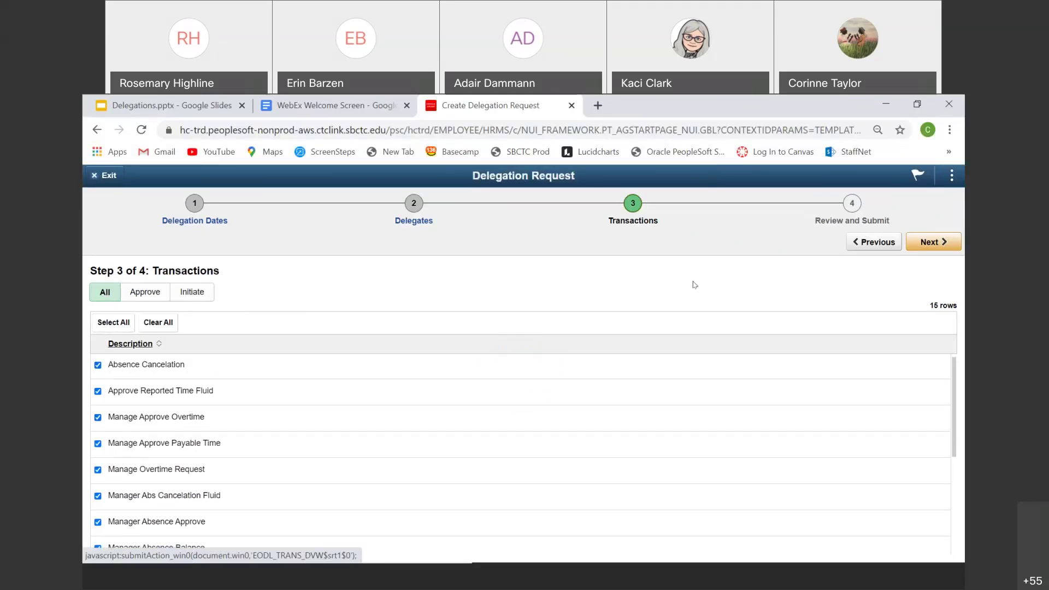
click(923, 244)
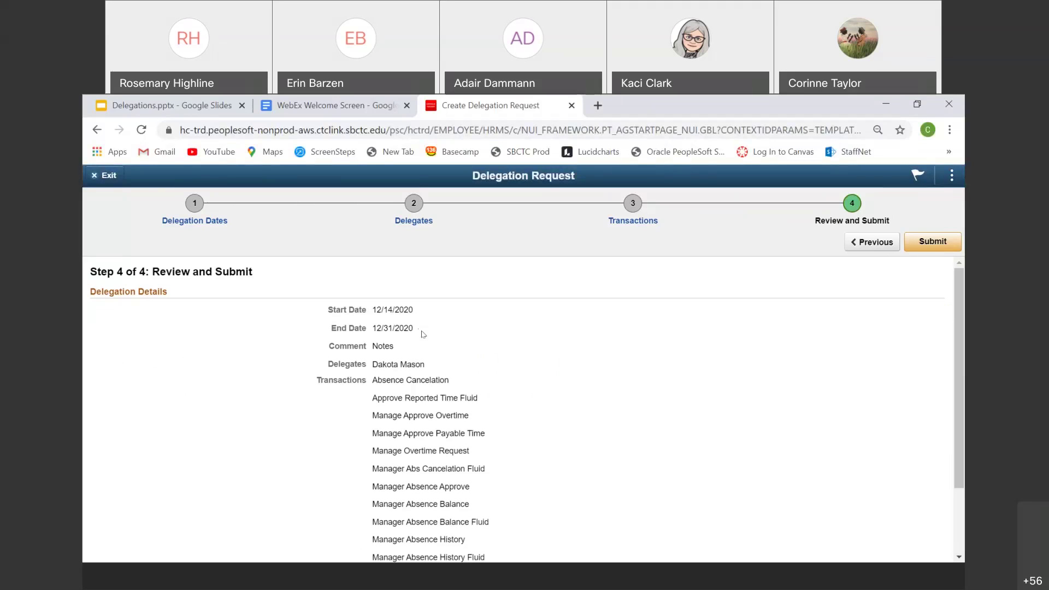
Step: Review the summary, revisit Transactions, then submit the 12/14/2020–12/31/2020 delegation request
scroll(419, 343, down, 1)
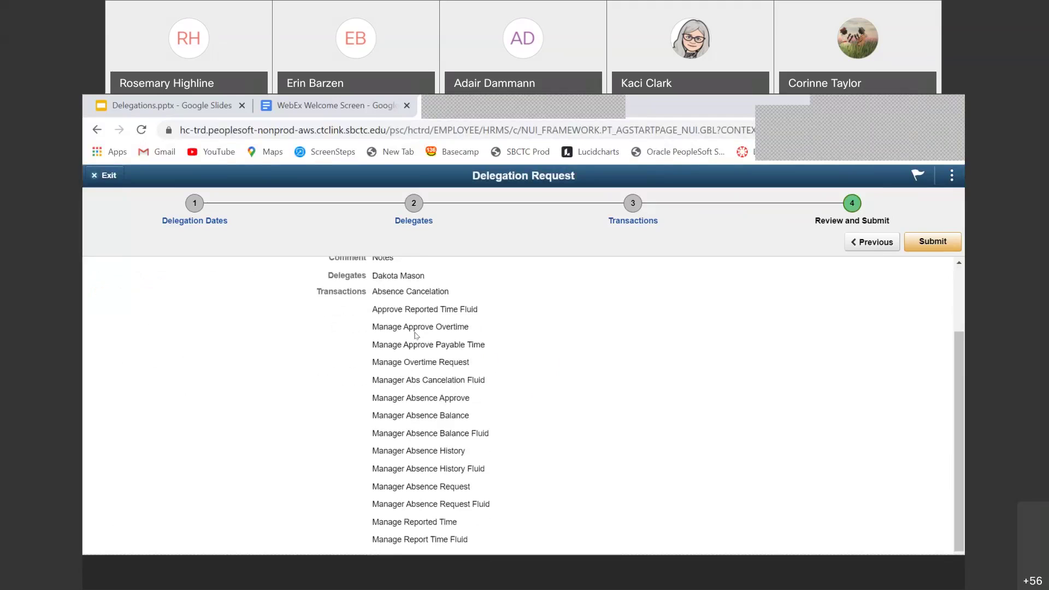
scroll(422, 377, up, 1)
scroll(421, 375, up, 1)
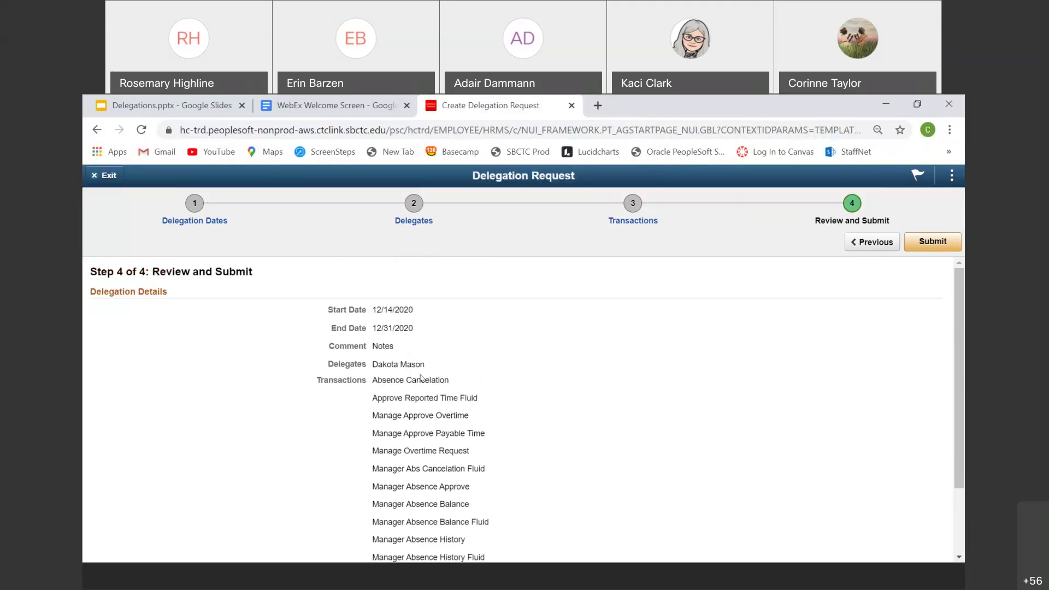
scroll(418, 374, down, 2)
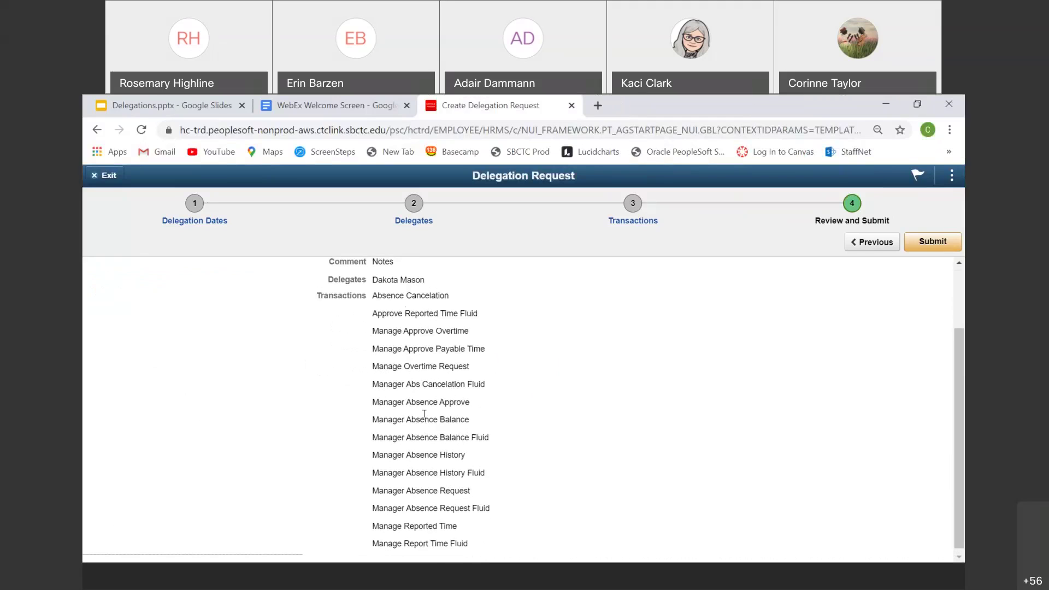
scroll(425, 424, up, 2)
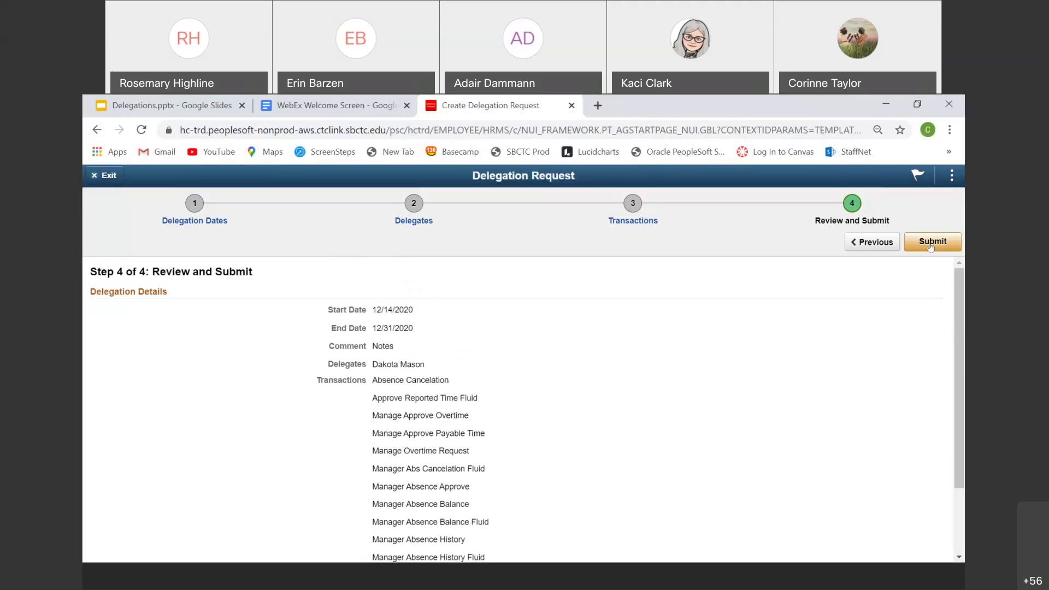
click(852, 247)
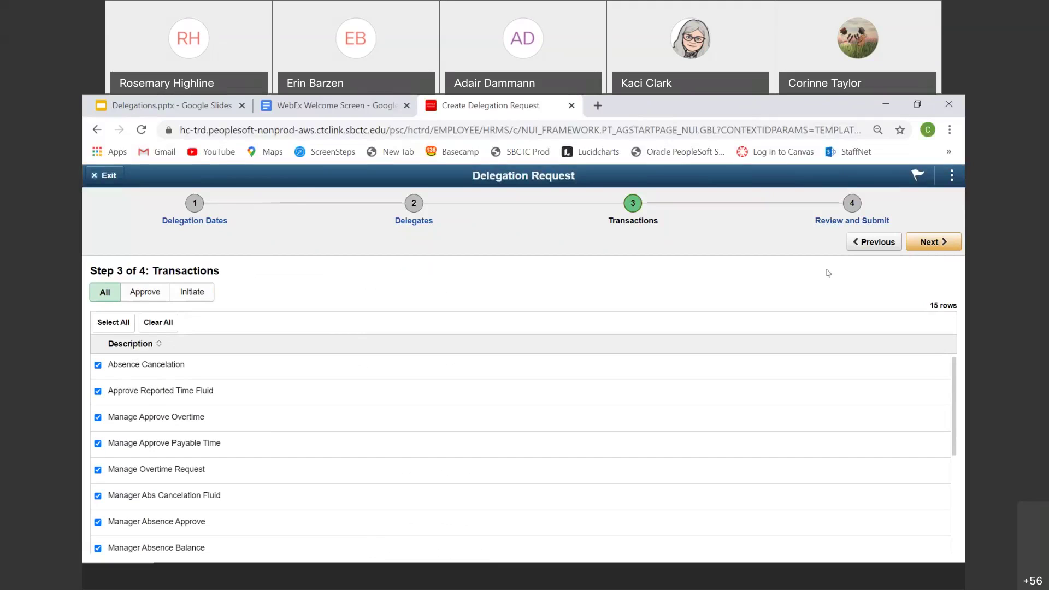
click(921, 246)
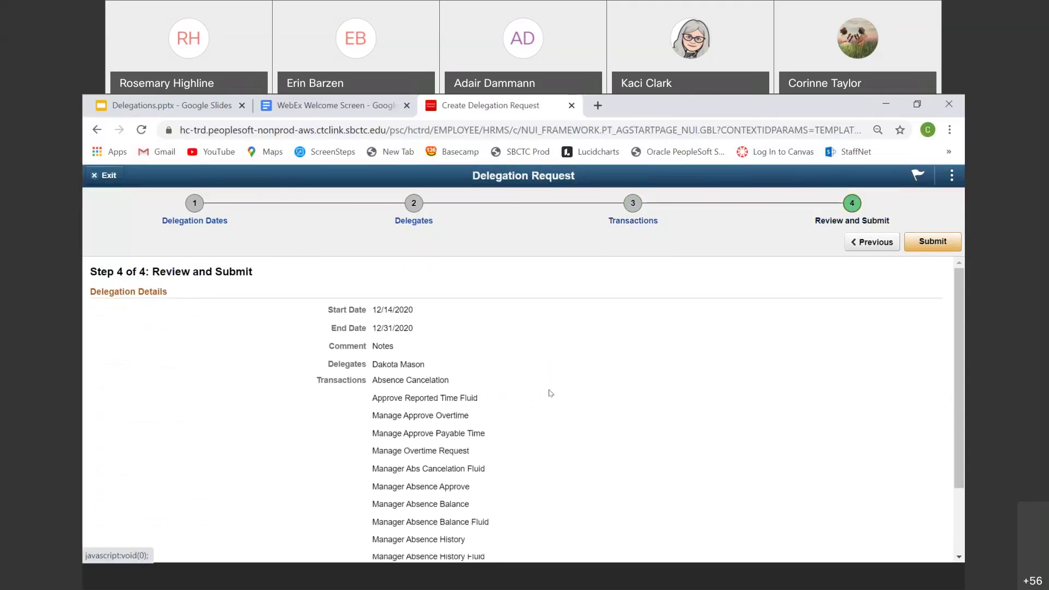
click(918, 246)
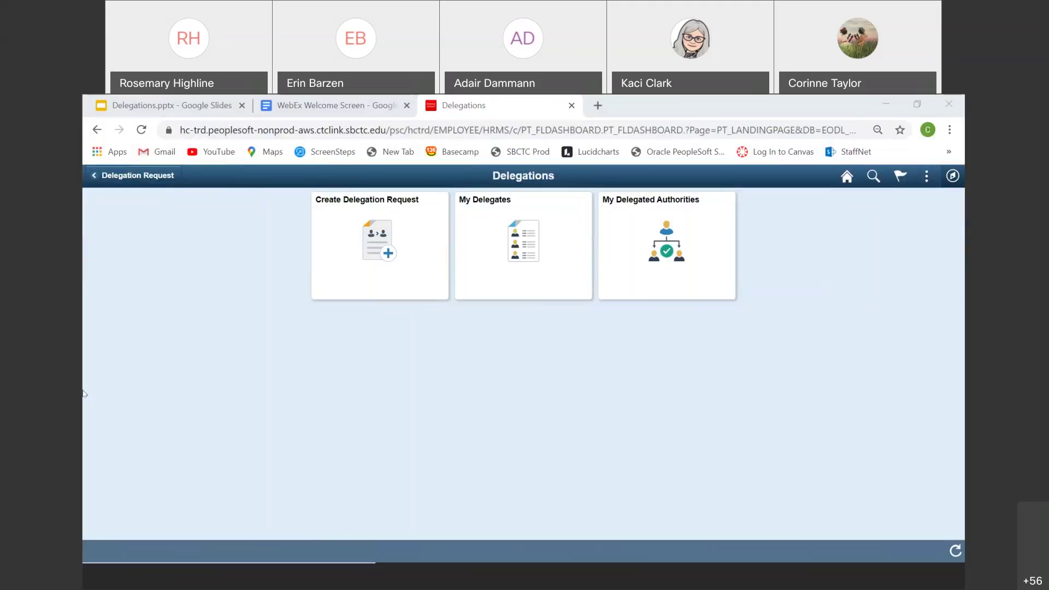
Step: Open My Delegates to view the three Submitted delegation requests
click(480, 258)
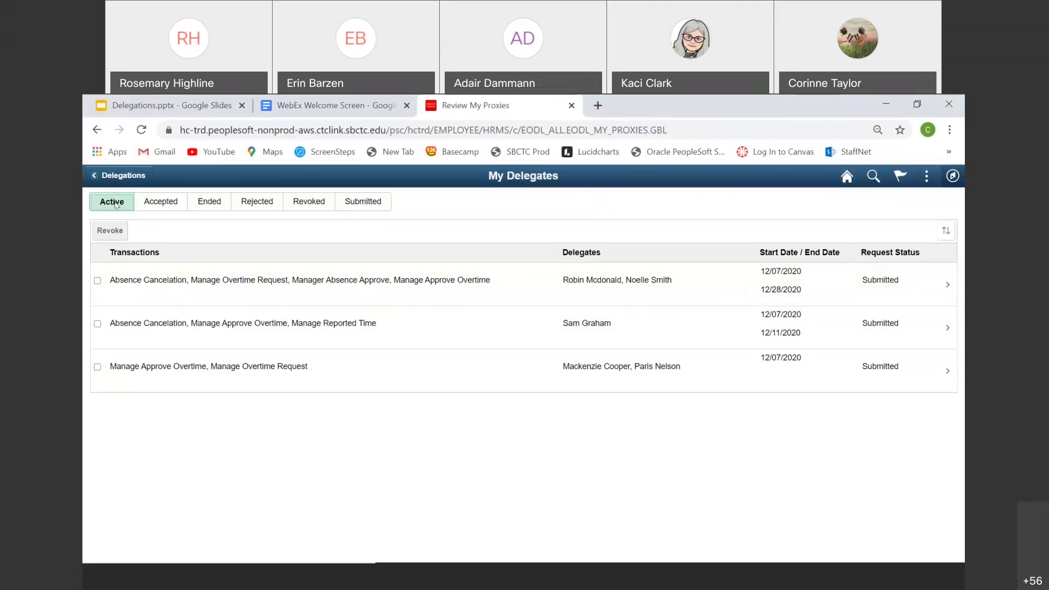
Step: Browse the Accepted, Ended, Rejected, Revoked, then Submitted delegation lists on My Delegates
click(156, 205)
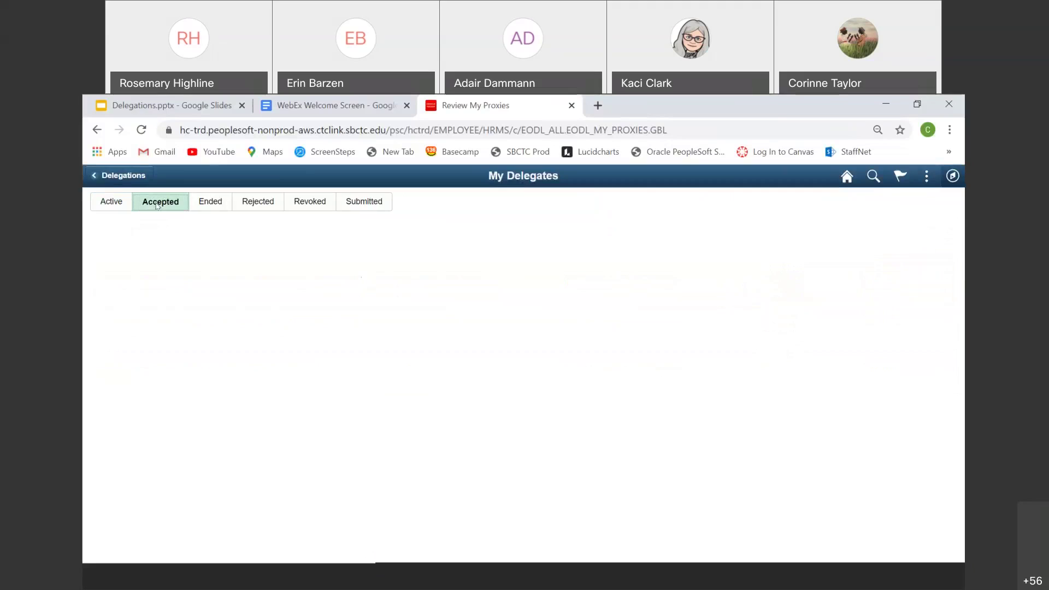
click(212, 203)
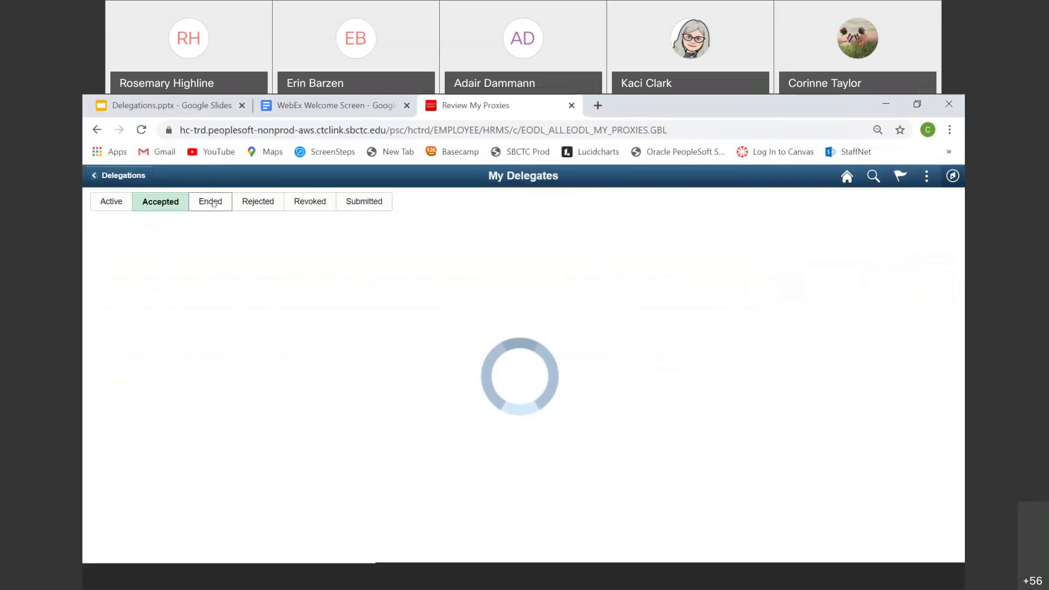
click(248, 205)
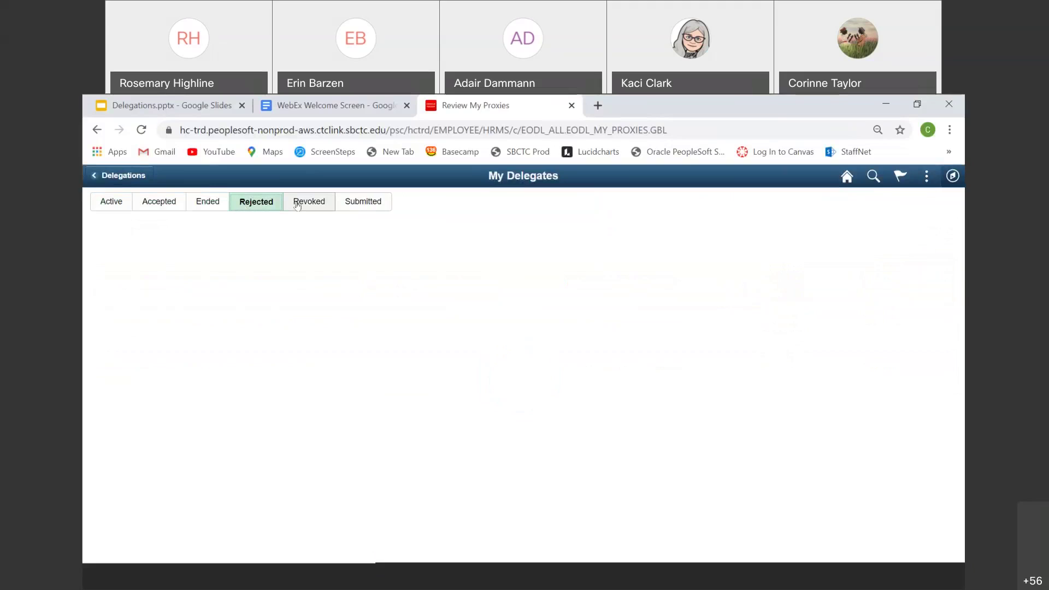
click(297, 206)
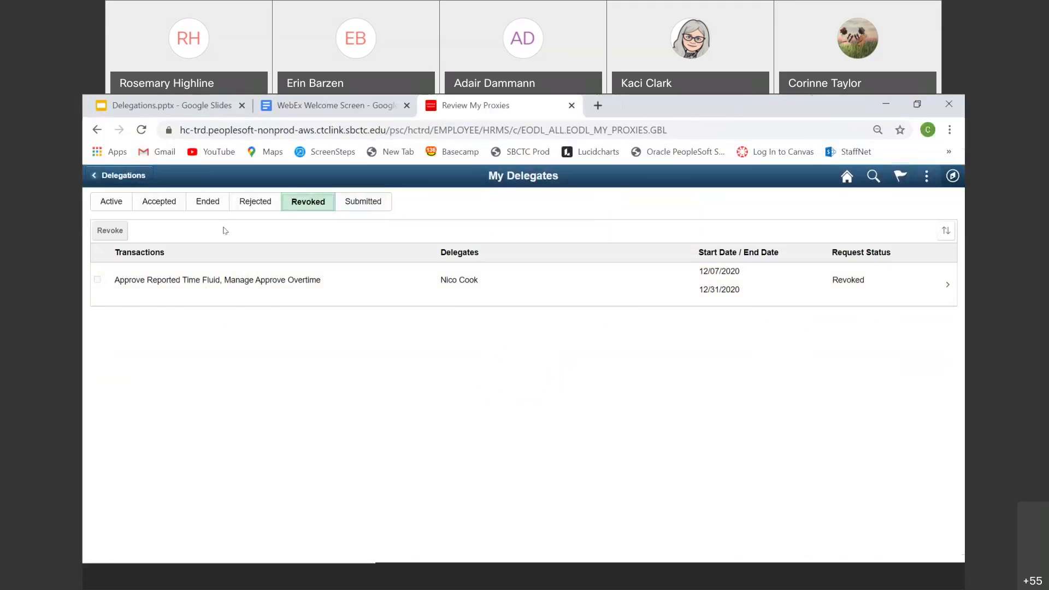
click(363, 202)
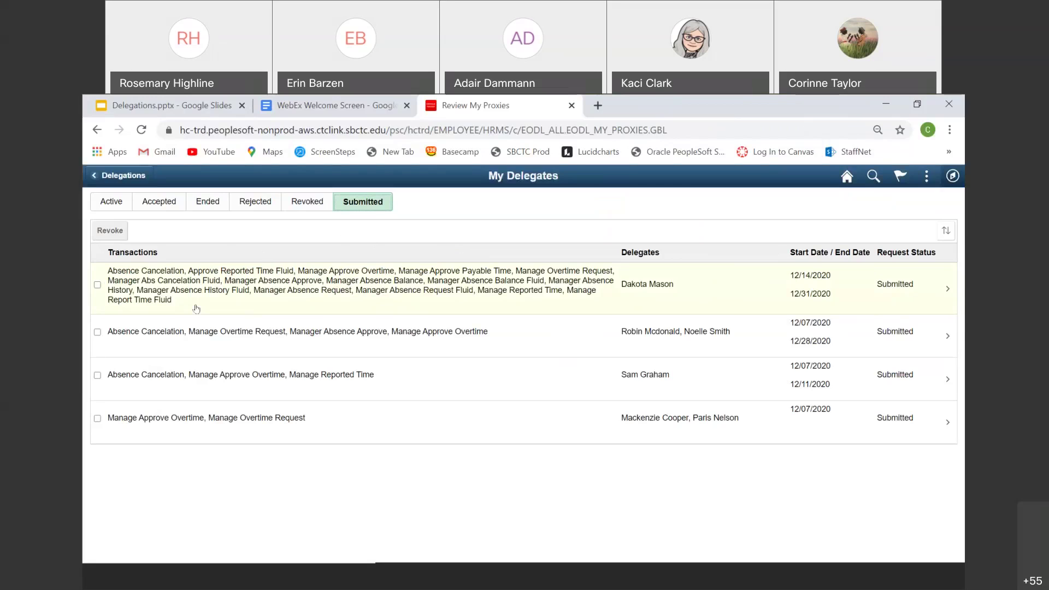
Step: Select the new 12/14/2020–12/31/2020 submitted delegation for revoking
click(97, 285)
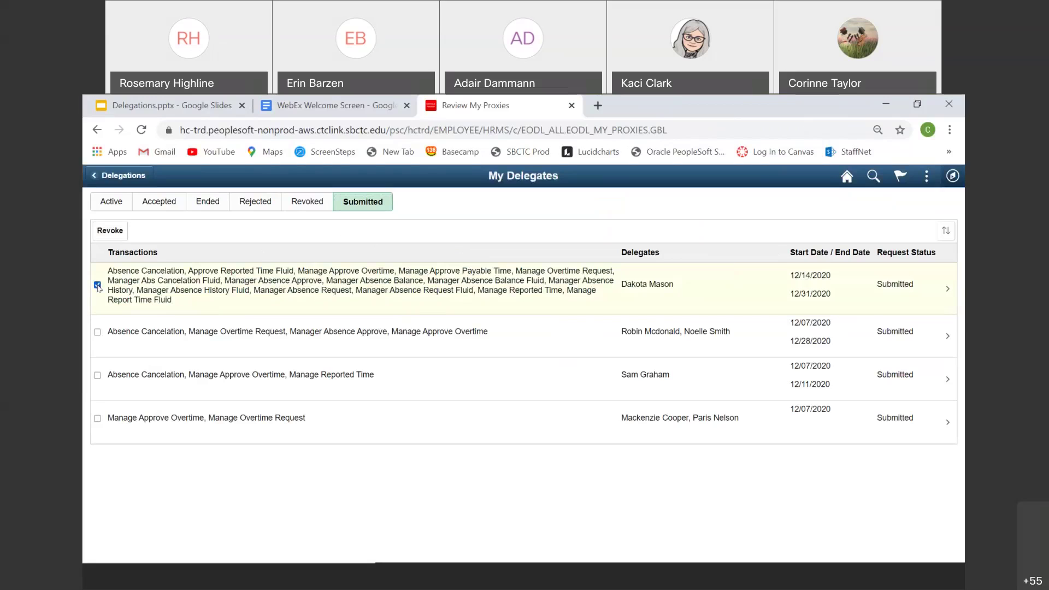
Step: Decline the revoke of the 12/14/2020 delegation, then return to the Delegations.pptx deck's View menu
click(104, 234)
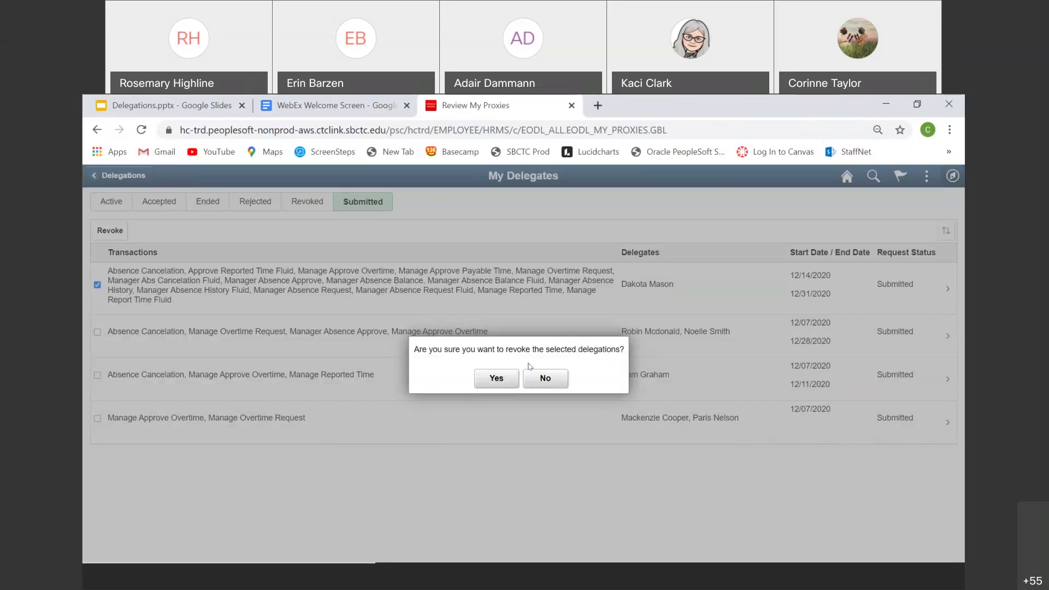
click(534, 379)
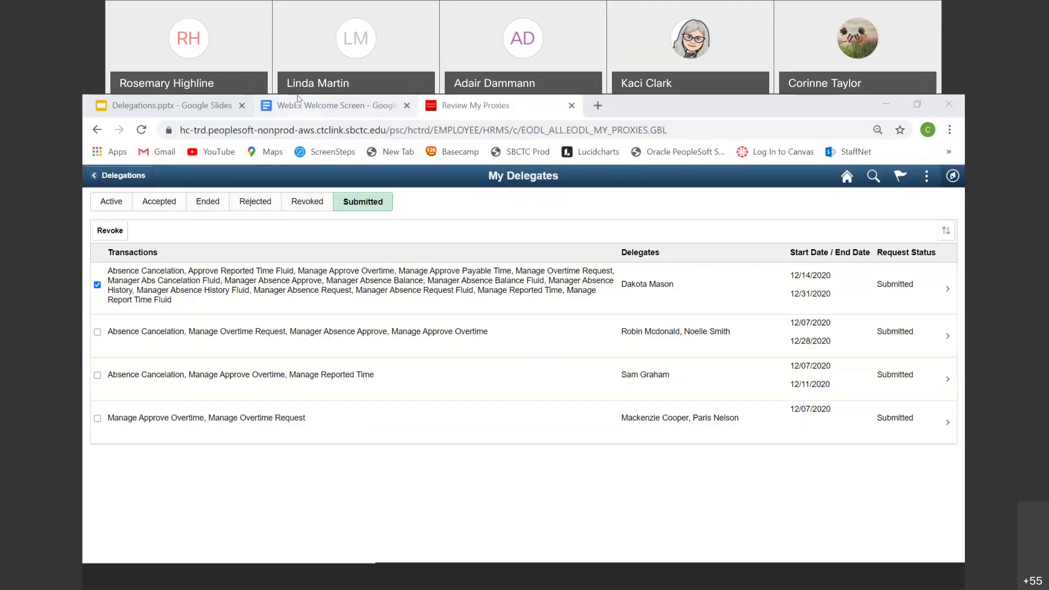
click(194, 107)
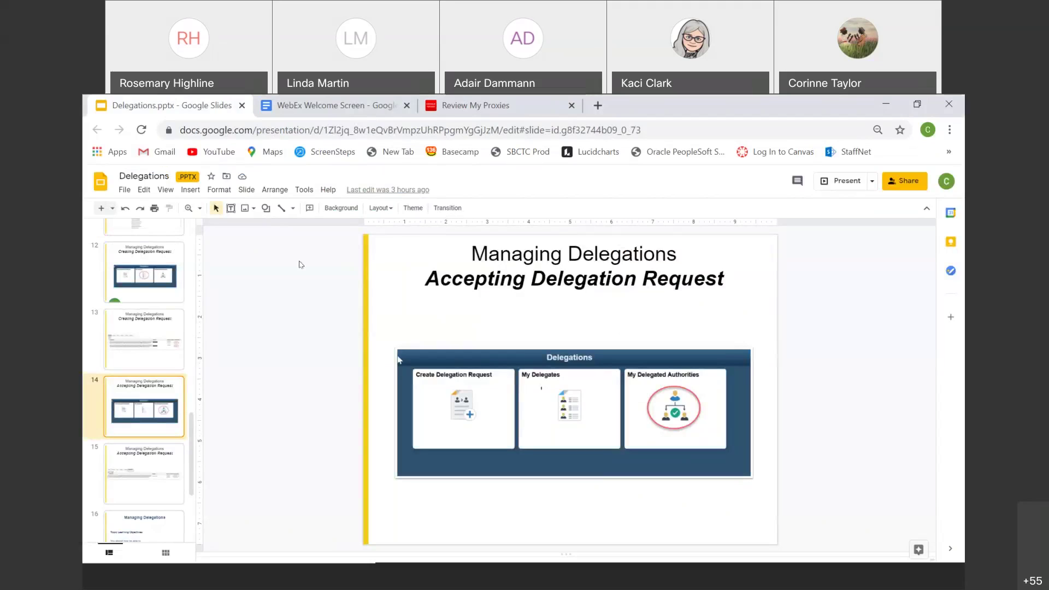
click(164, 191)
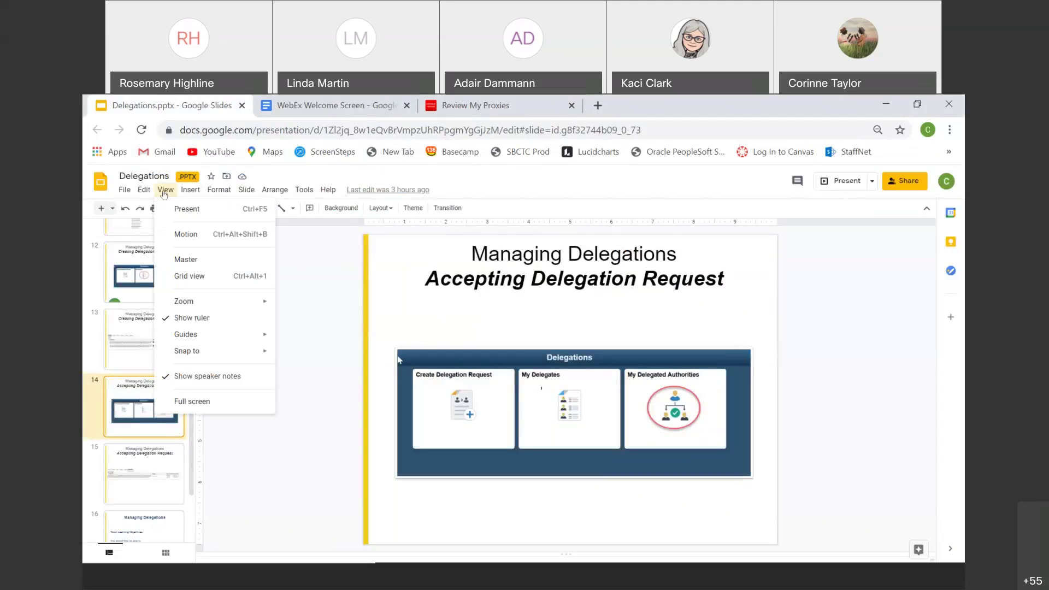
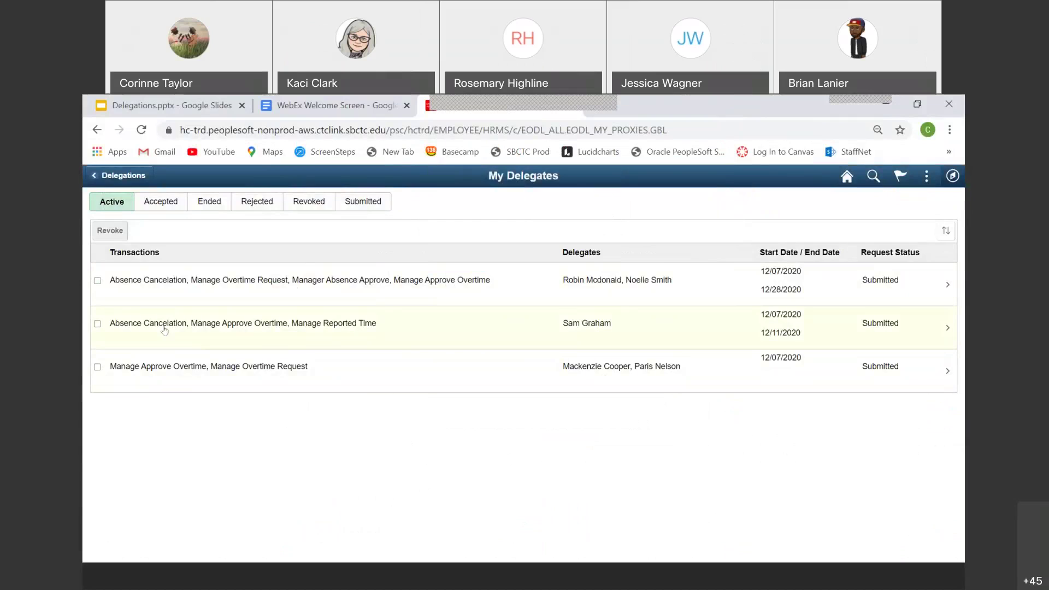
Step: Review the Rejected and Revoked lists, then select the submitted delegation ending 12/11/2020
click(367, 209)
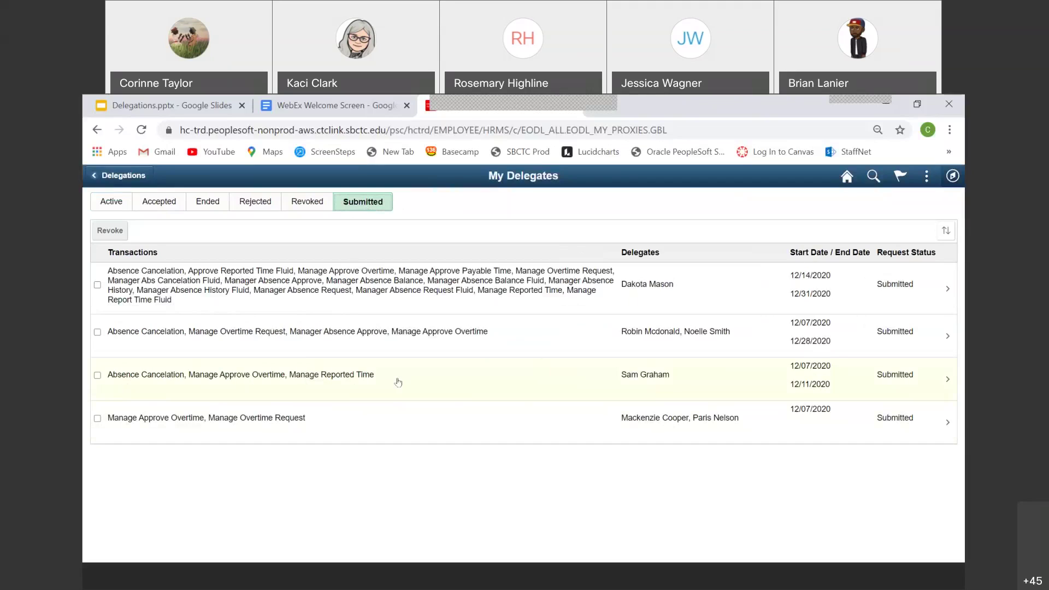
click(242, 216)
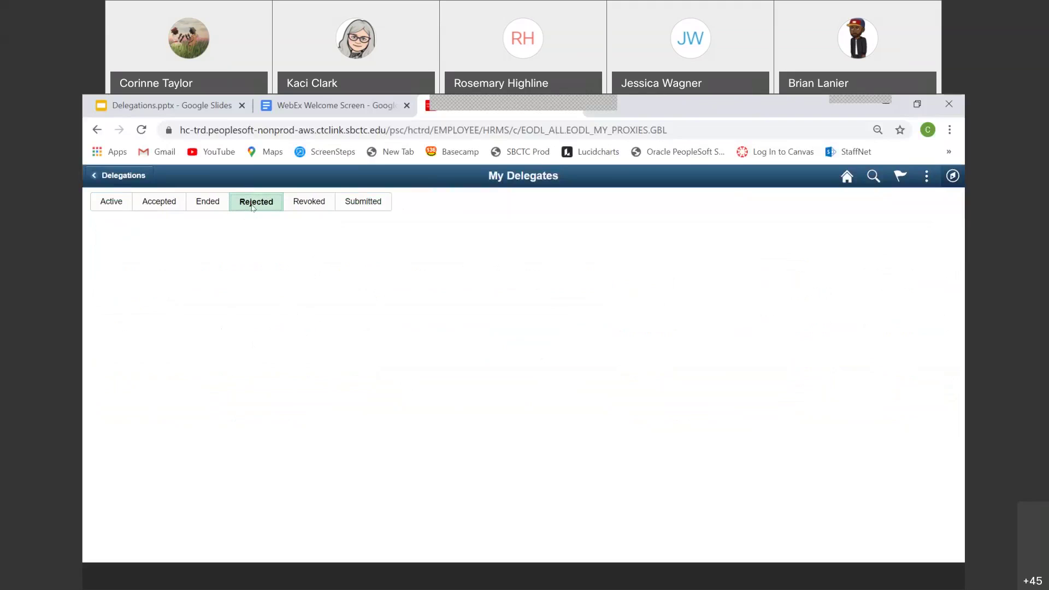
click(305, 205)
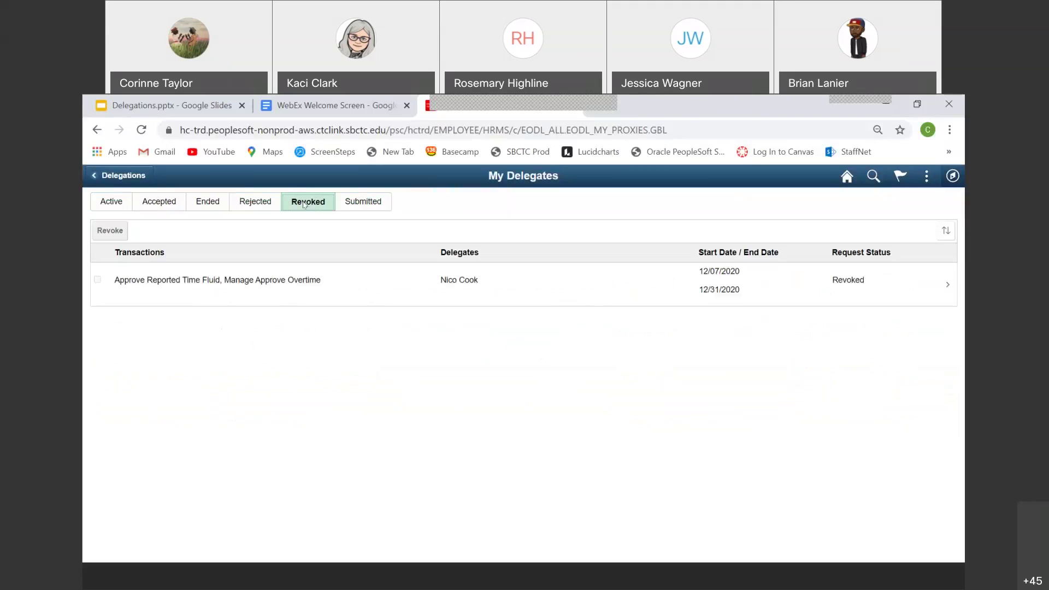
click(377, 202)
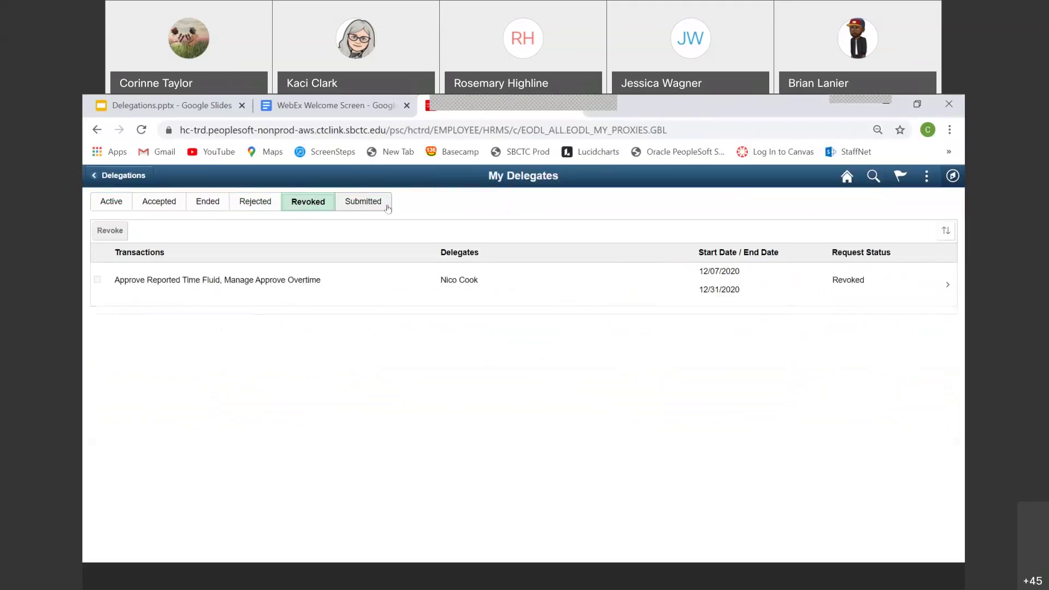
click(97, 376)
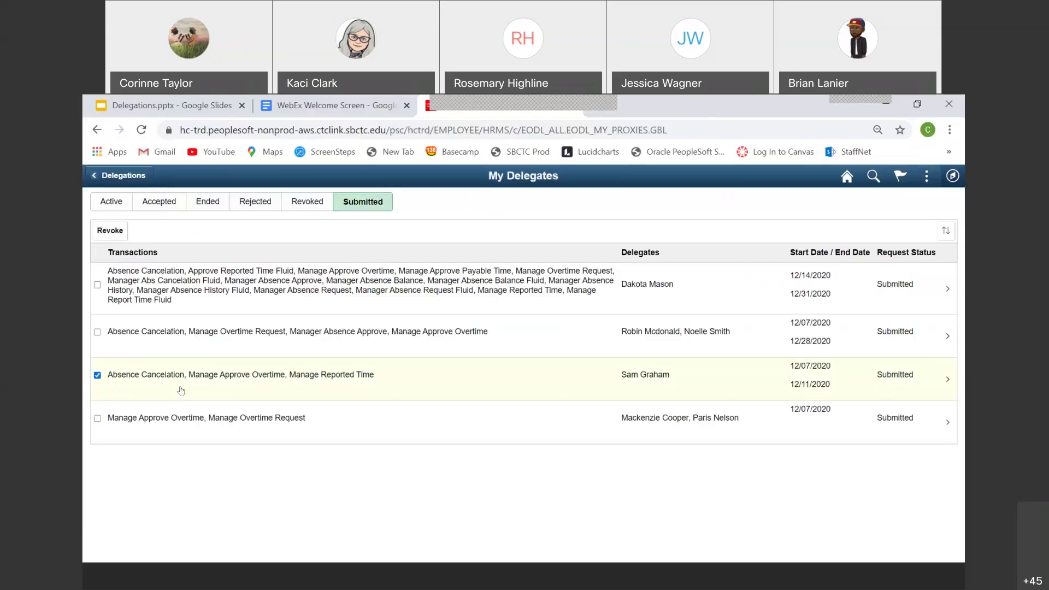
Step: Revoke the 12/07/2020–12/11/2020 delegation request and confirm with Yes
click(98, 377)
click(98, 376)
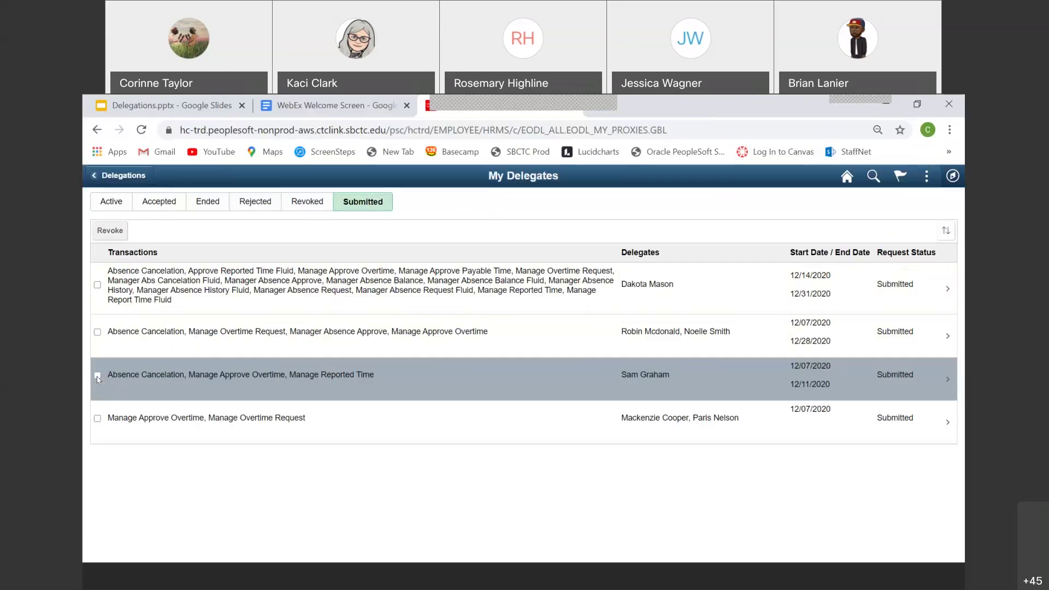
click(110, 231)
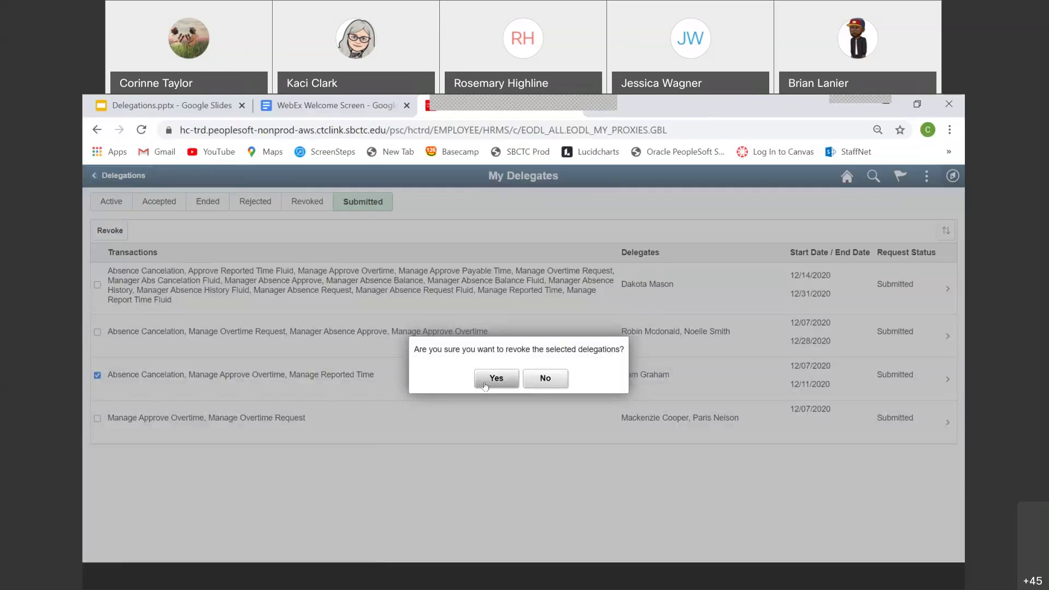
click(495, 378)
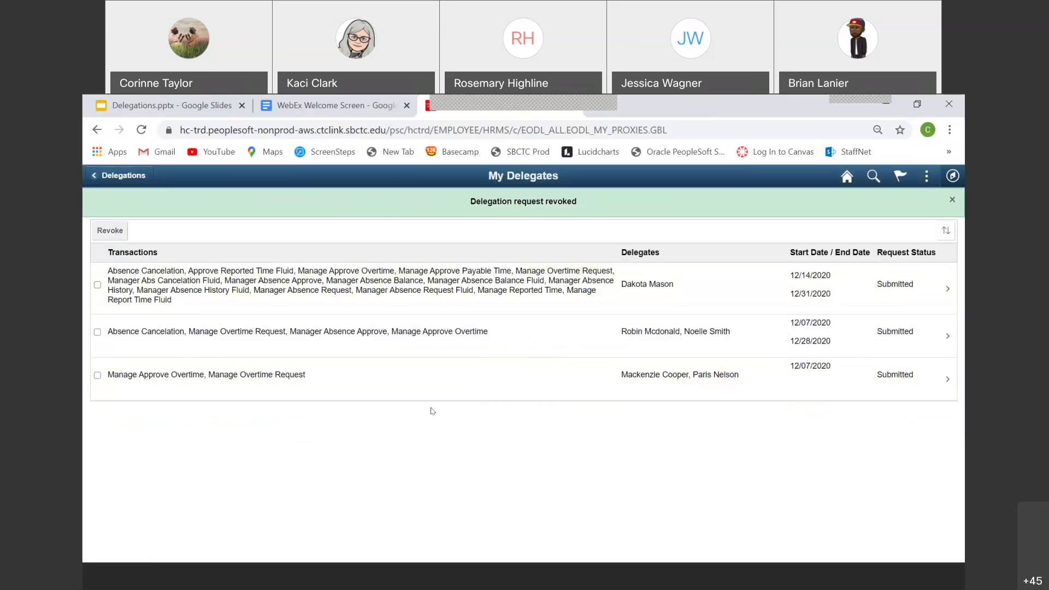
Step: Return from My Delegates to the Delegations overview page
click(125, 174)
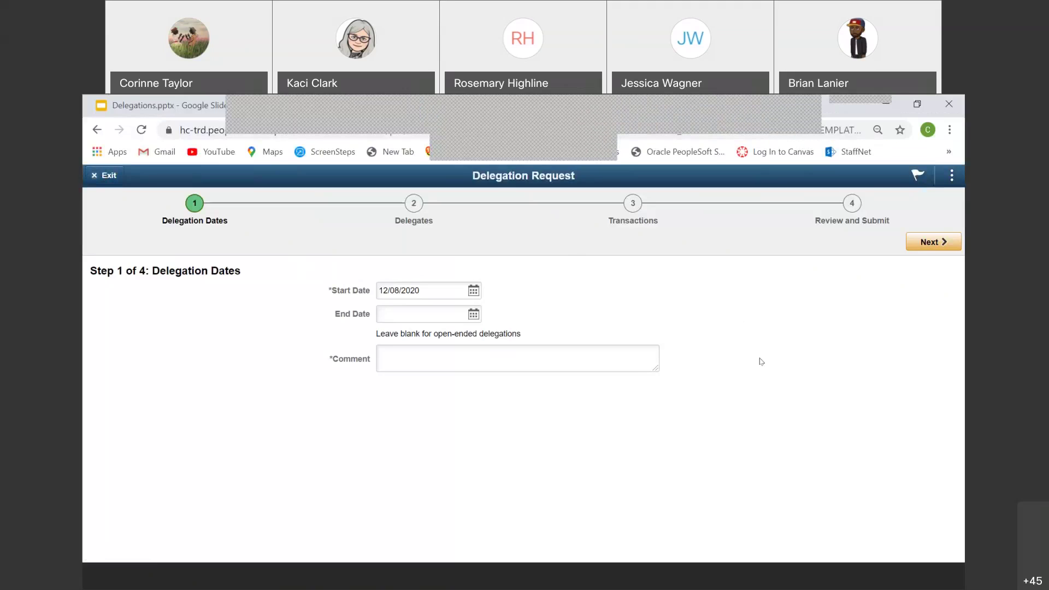
Step: Abandon the new 12/08/2020 delegation request and go back to Manager Self Service home
click(104, 175)
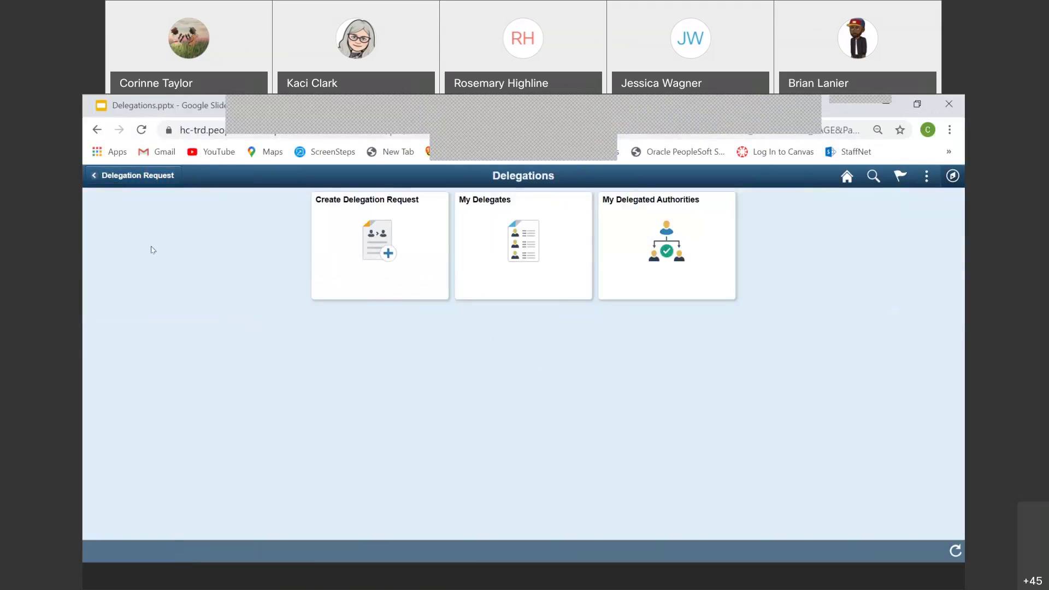
click(112, 175)
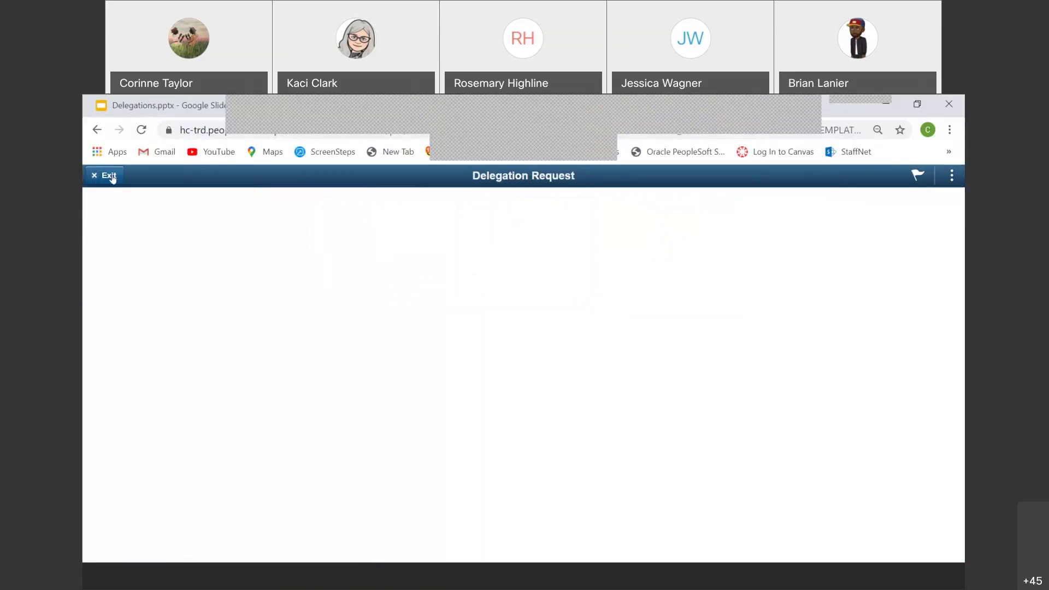
click(108, 177)
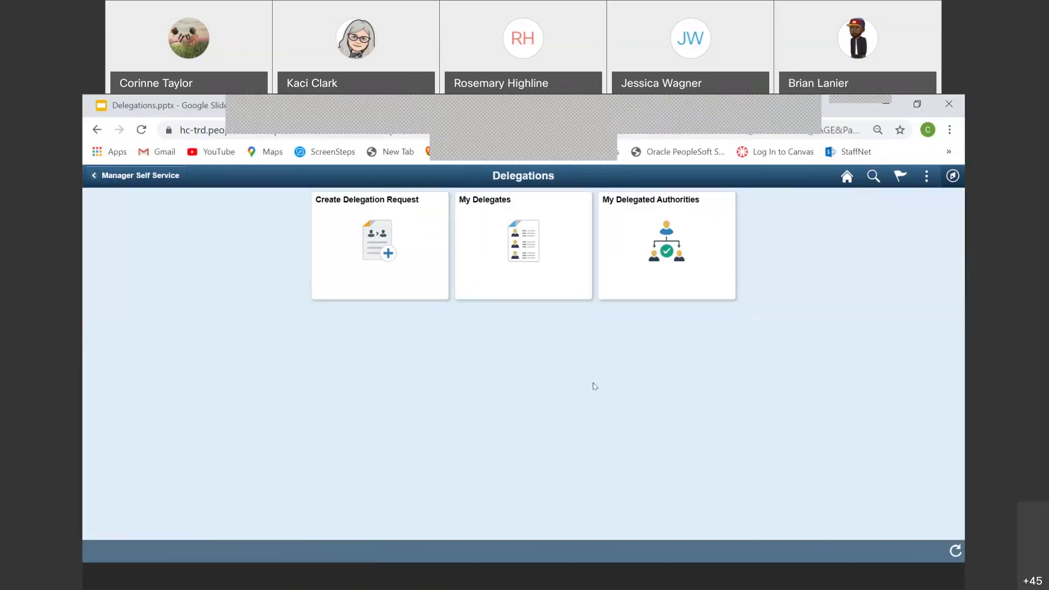
click(124, 180)
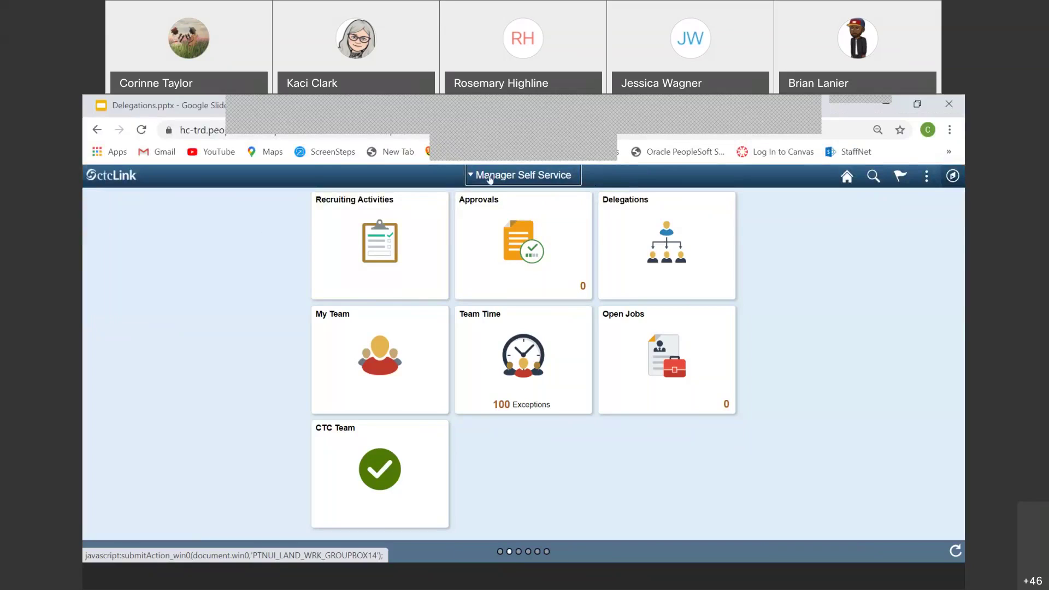
click(491, 179)
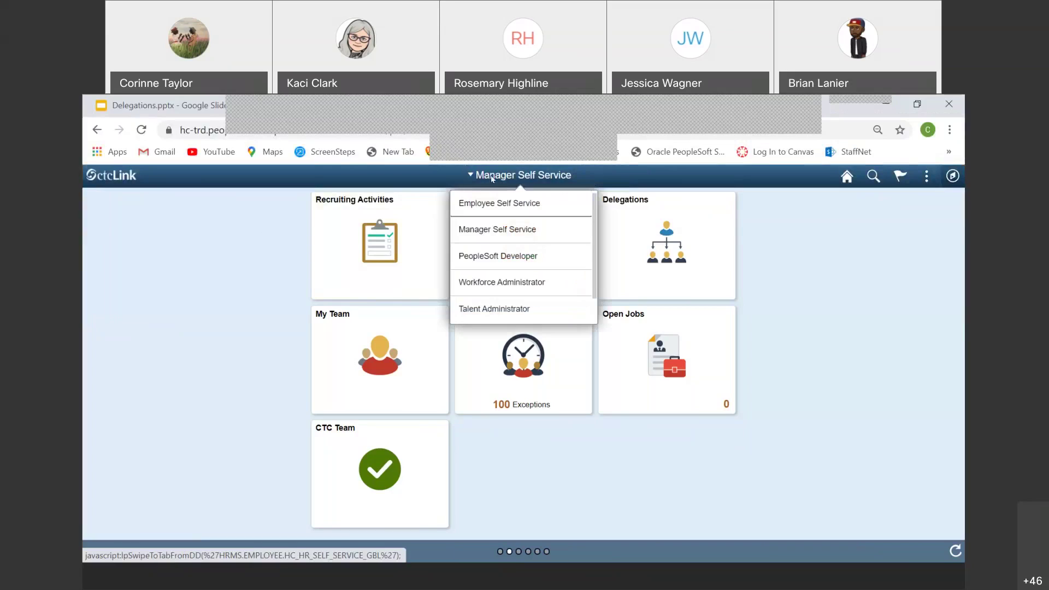
click(227, 246)
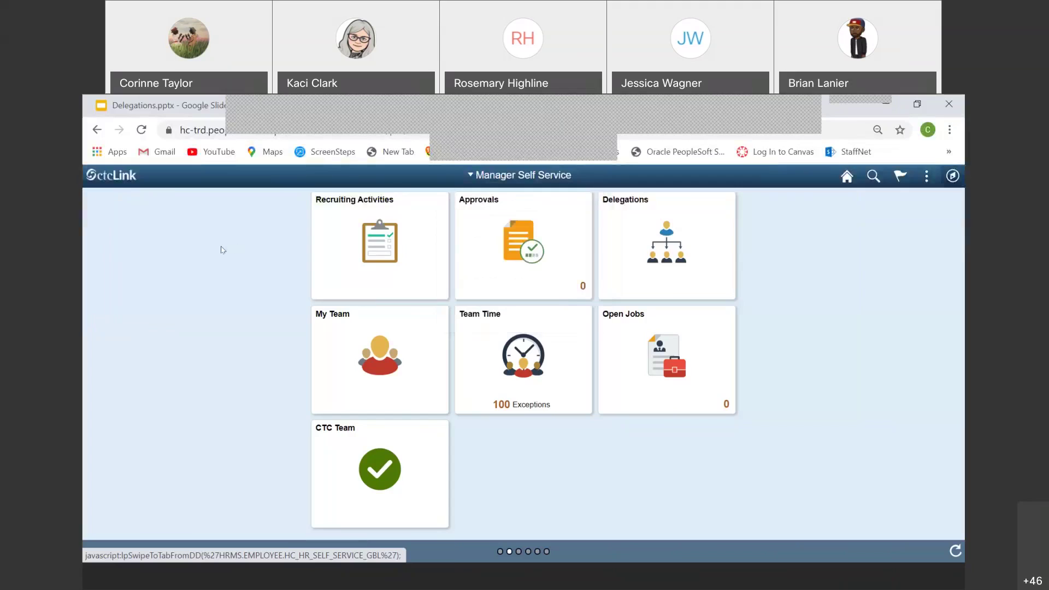
click(640, 237)
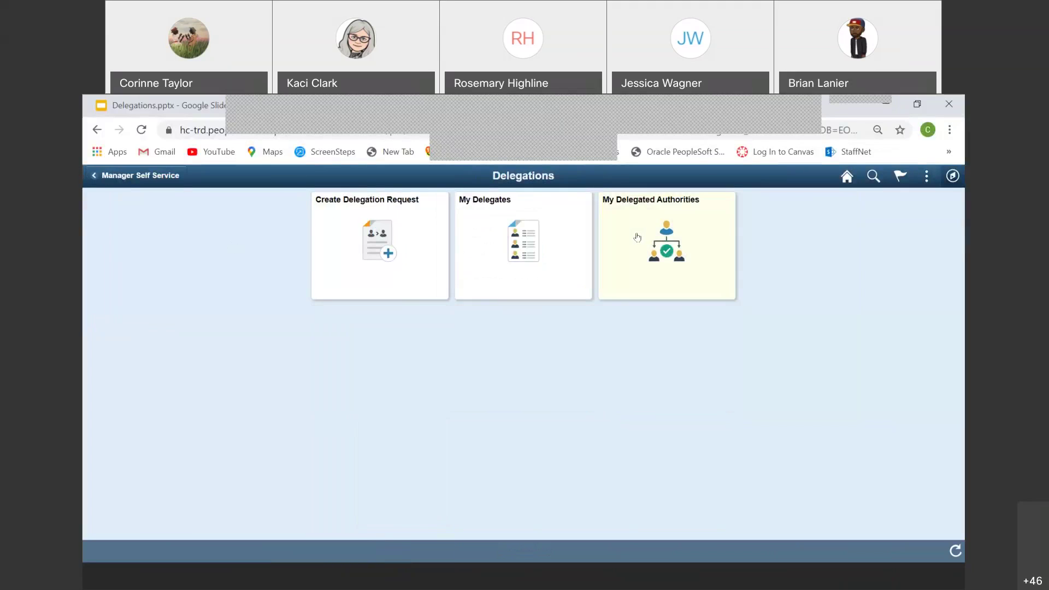
click(419, 256)
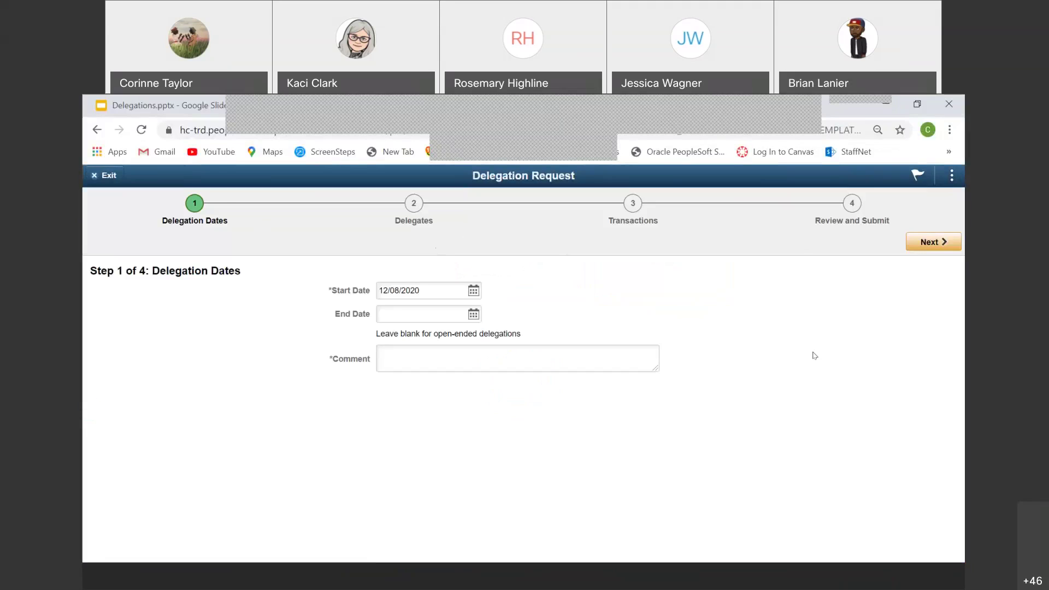
click(102, 177)
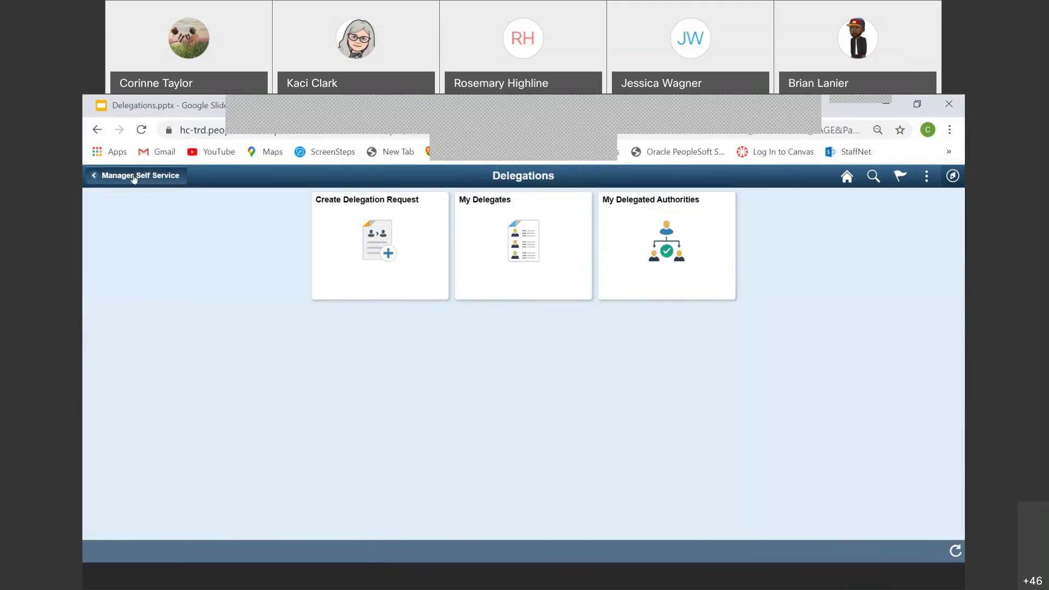
click(134, 176)
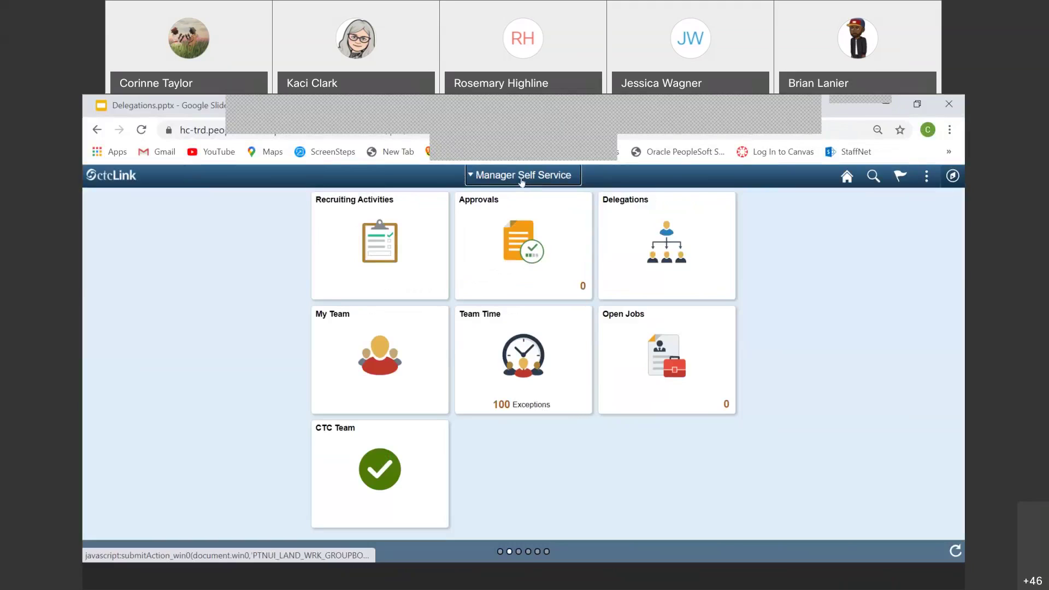